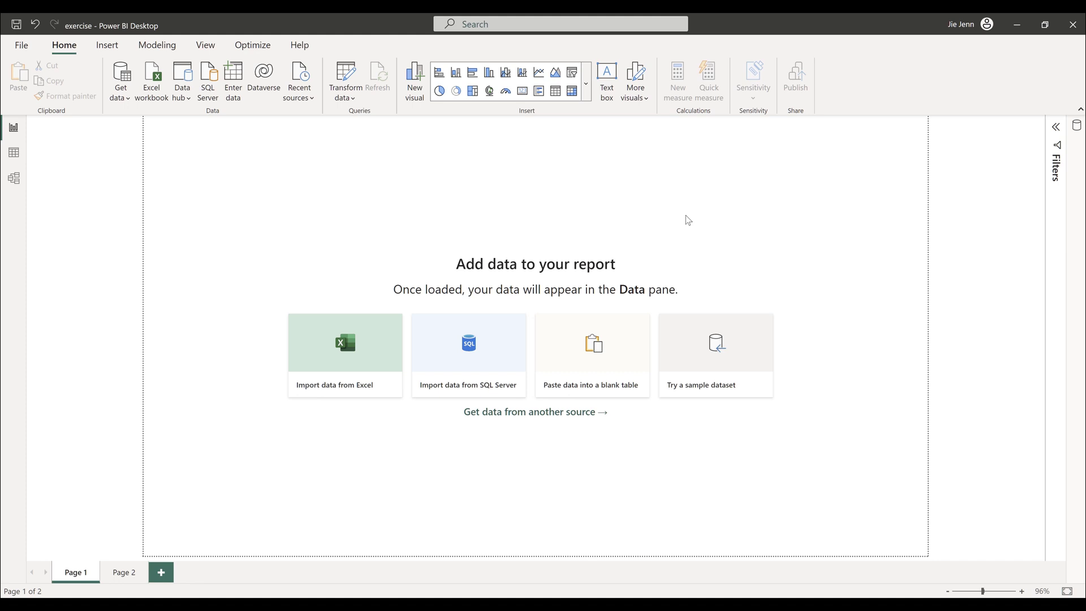
Search the available Power BI visuals for "html content" and add the HTML Content visual, dismissing the offer to update it.
left_click(587, 84)
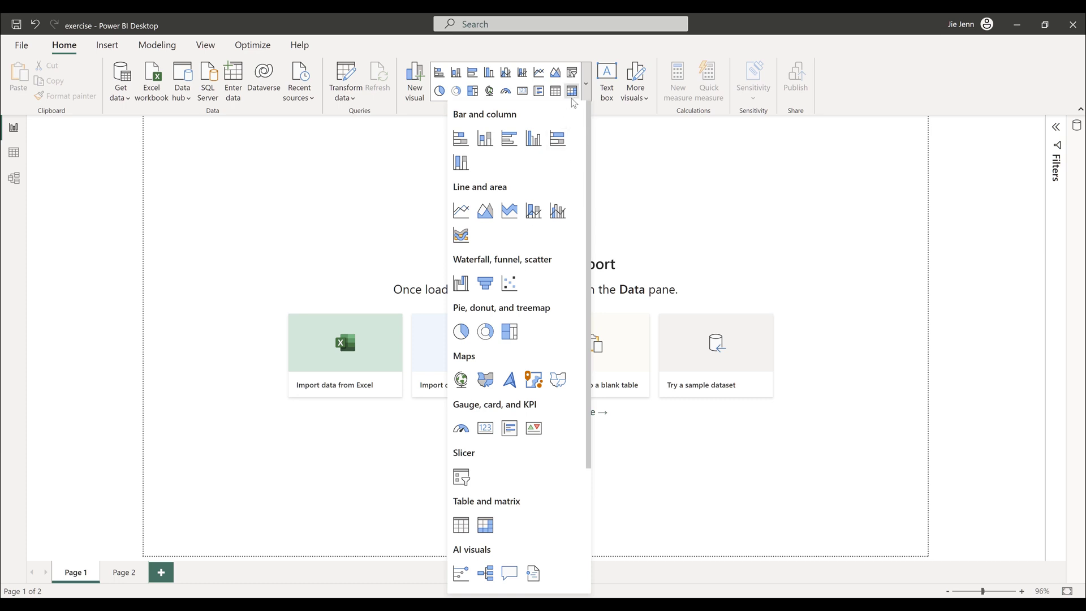
scroll(553, 328, "down", 3)
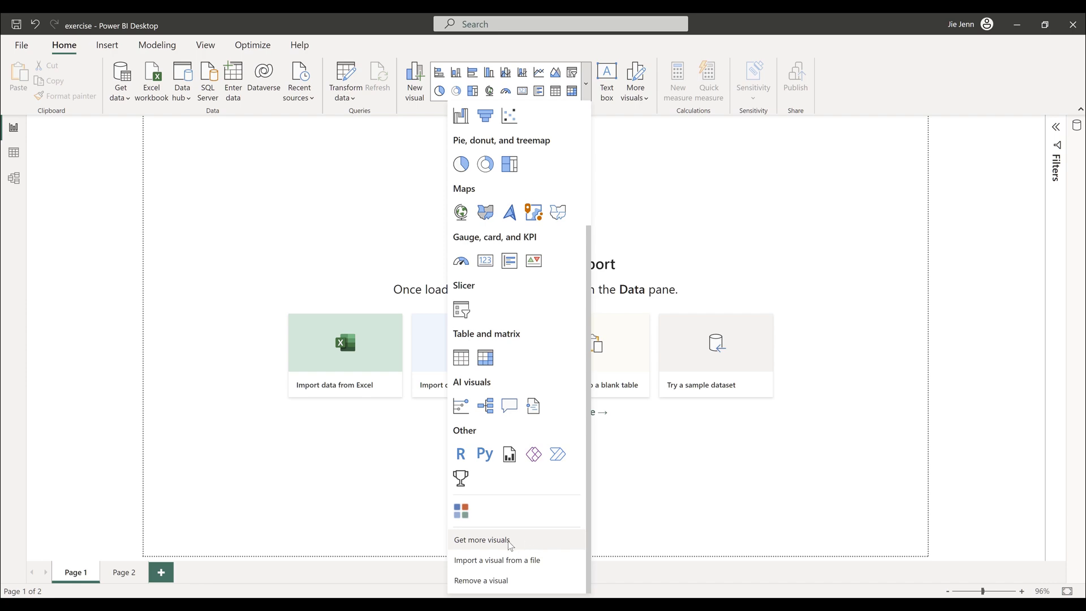
left_click(482, 541)
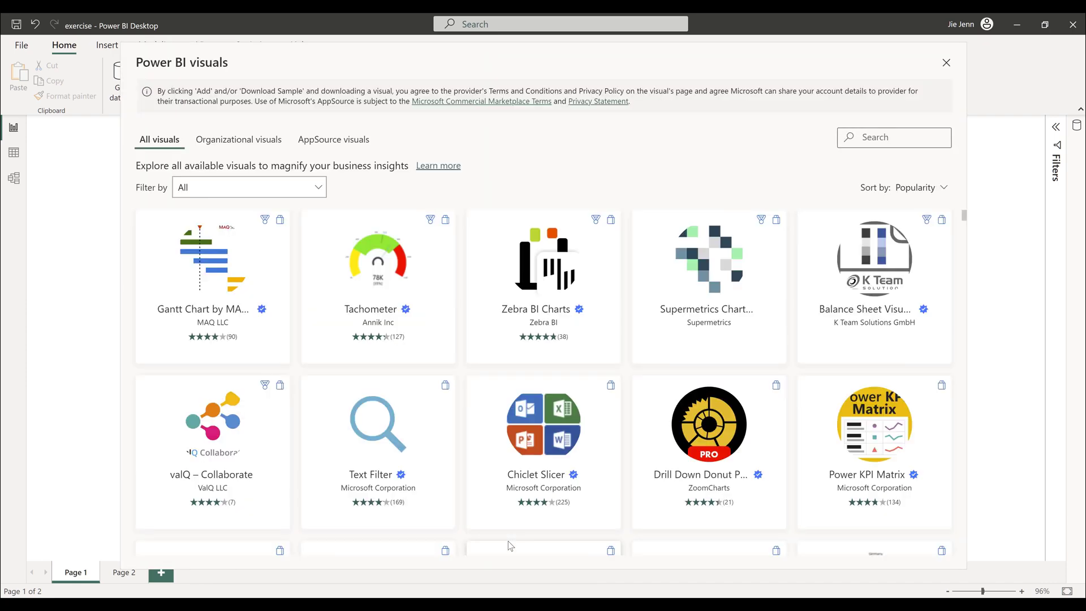
left_click(889, 137)
type("html content")
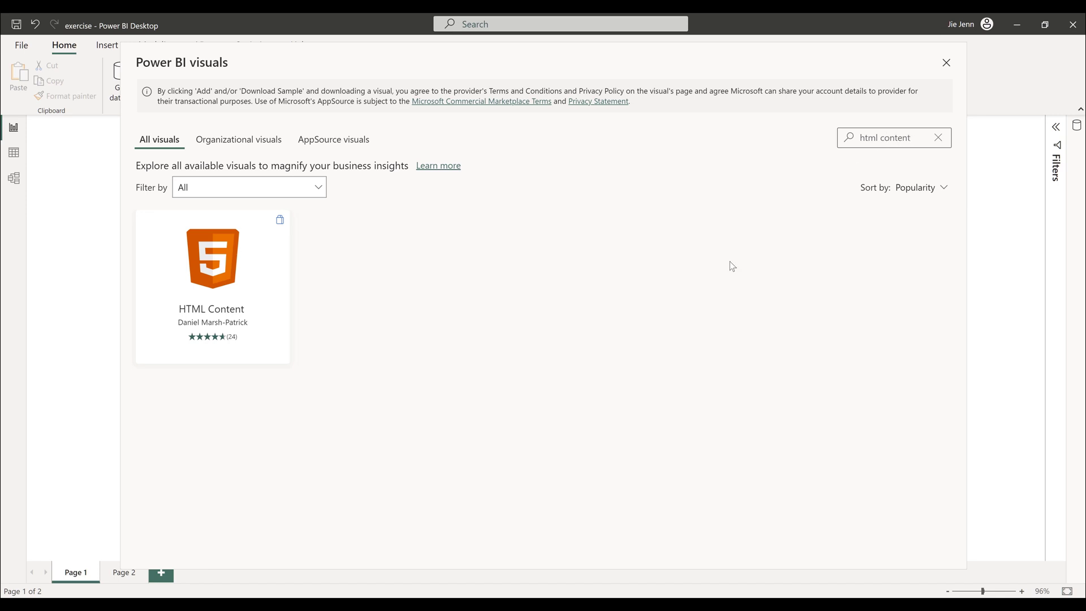
left_click(220, 281)
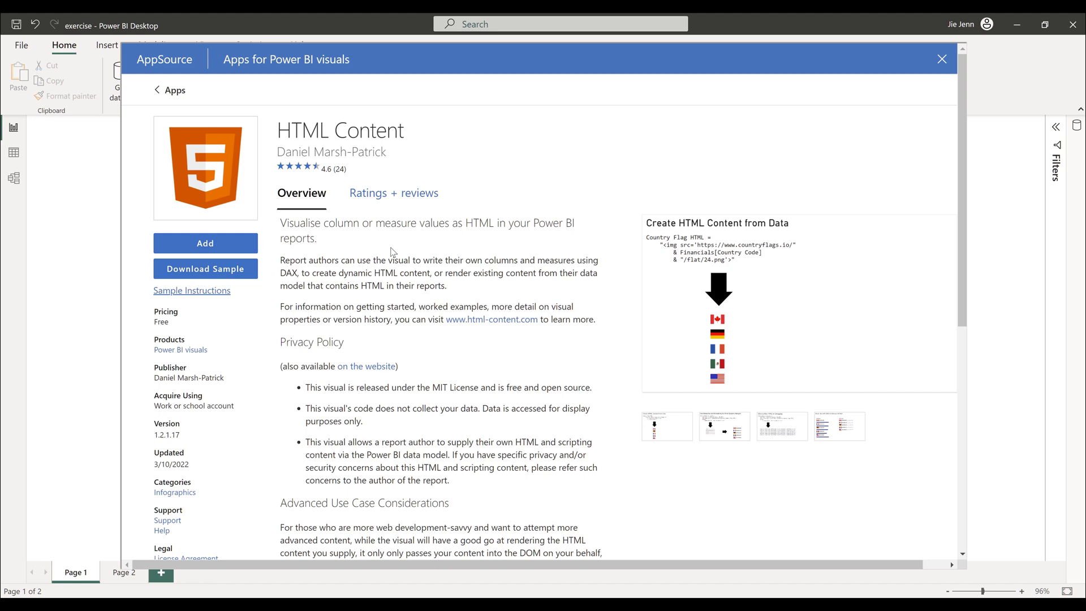
left_click(235, 252)
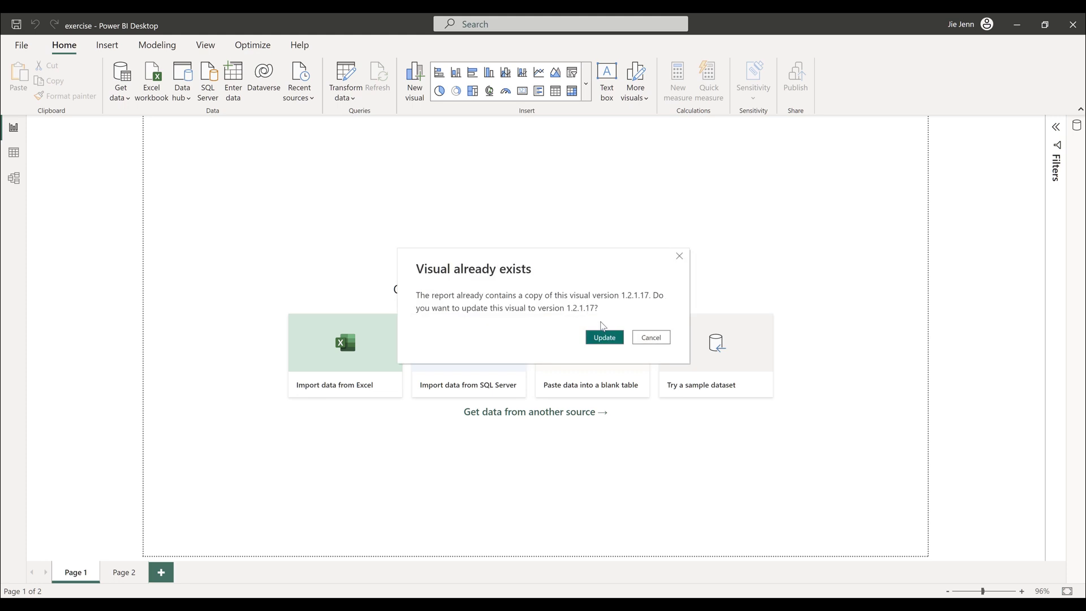
left_click(679, 258)
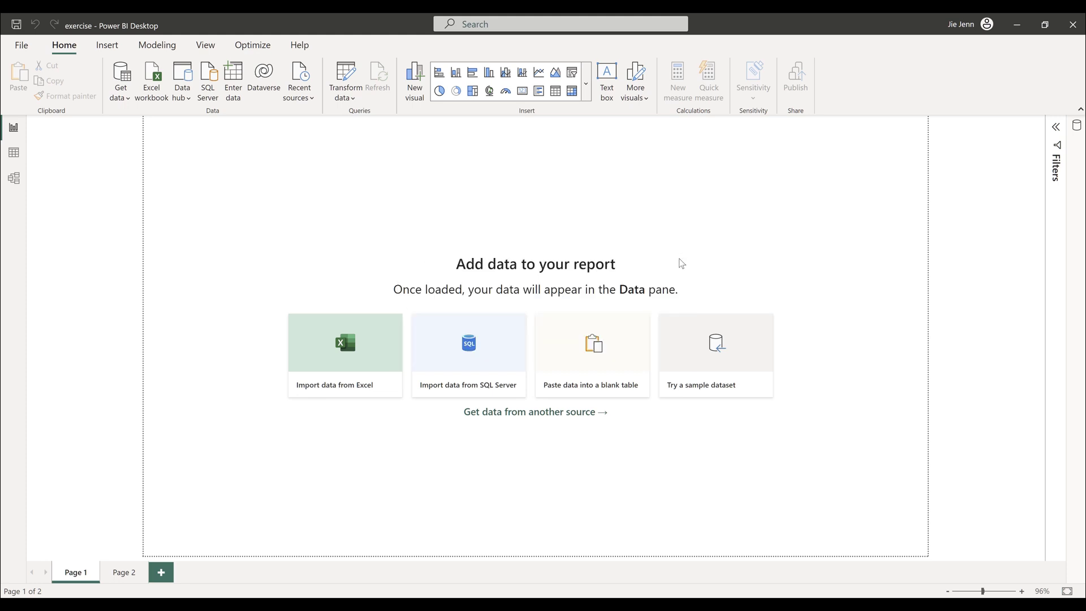
Insert an HTML Content visual on Page 1 and enlarge it to cover roughly half the page width.
left_click(586, 87)
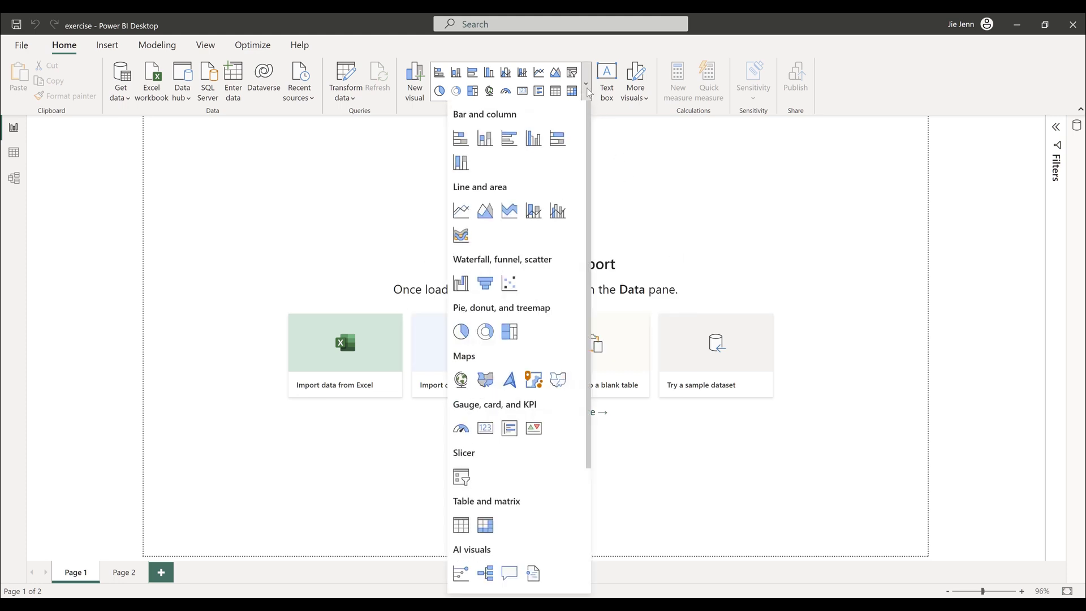
scroll(501, 339, "down", 3)
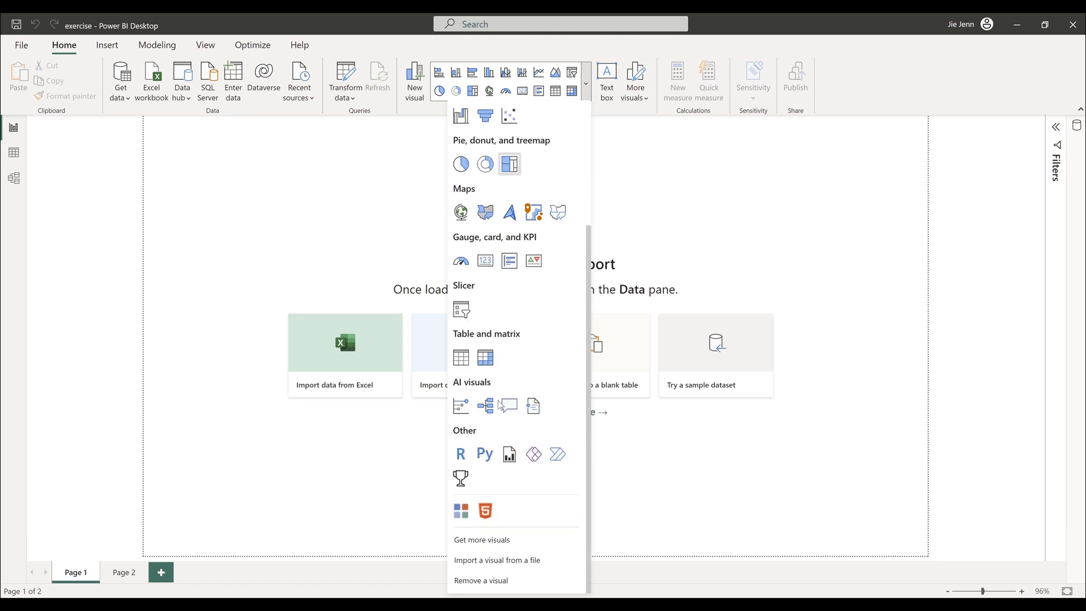
left_click(486, 512)
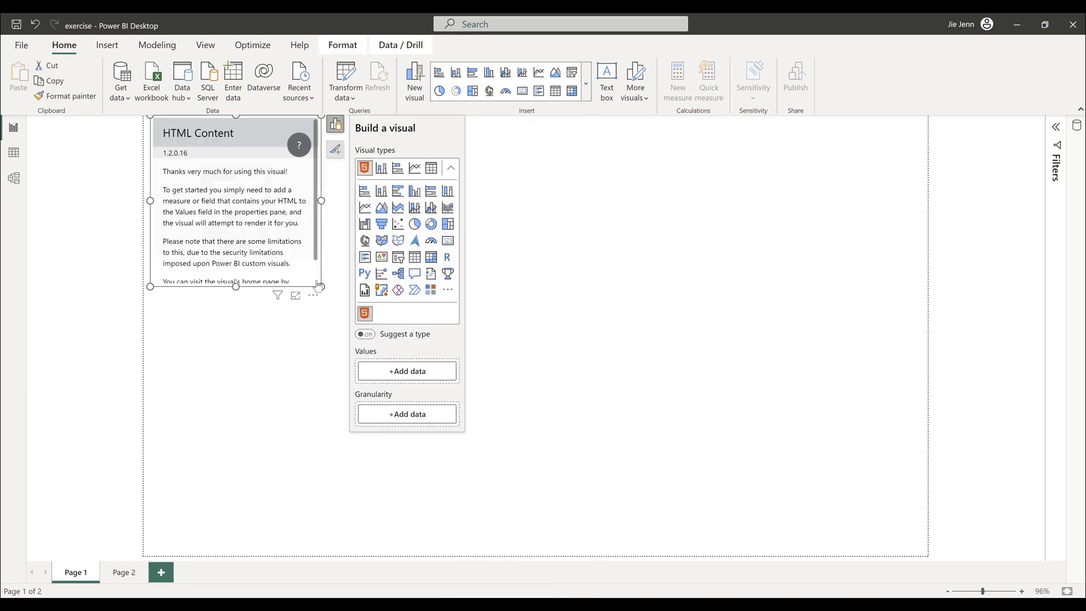
left_click_drag(322, 287, 533, 460)
left_click(624, 416)
Switch to the GIPHY page in the browser, copy the embed code of the cartoon man's dashboard GIF, and return to Power BI Desktop.
key("alt+Tab")
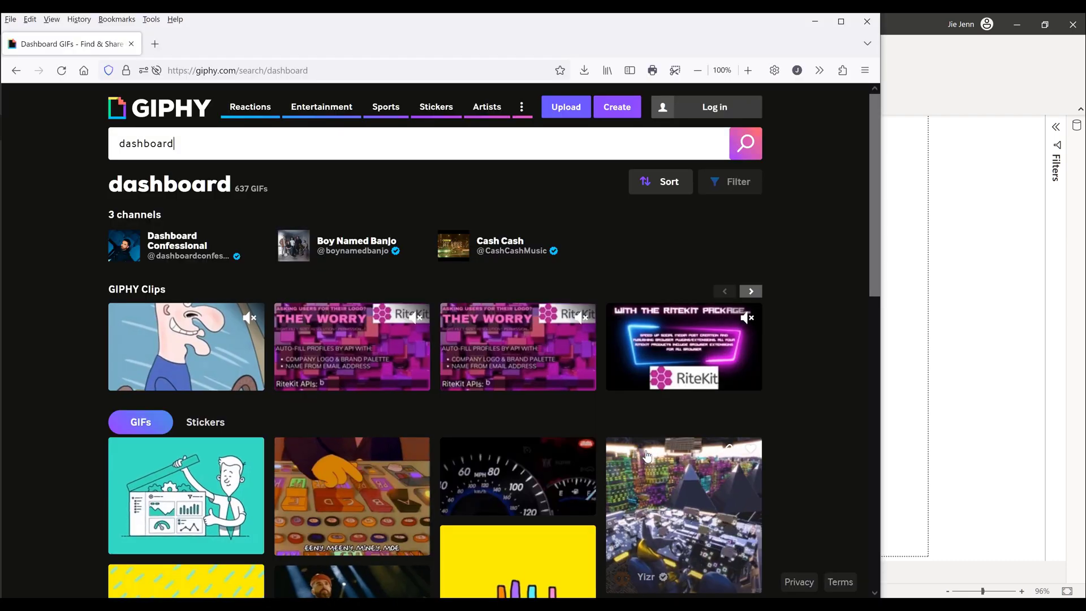
scroll(581, 437, "down", 2)
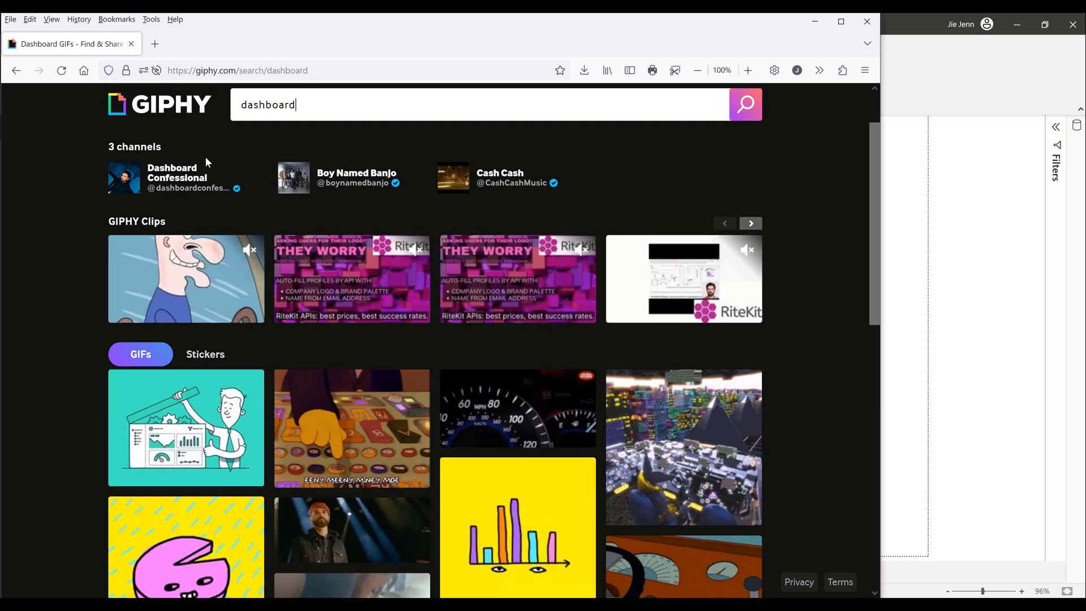
left_click(185, 434)
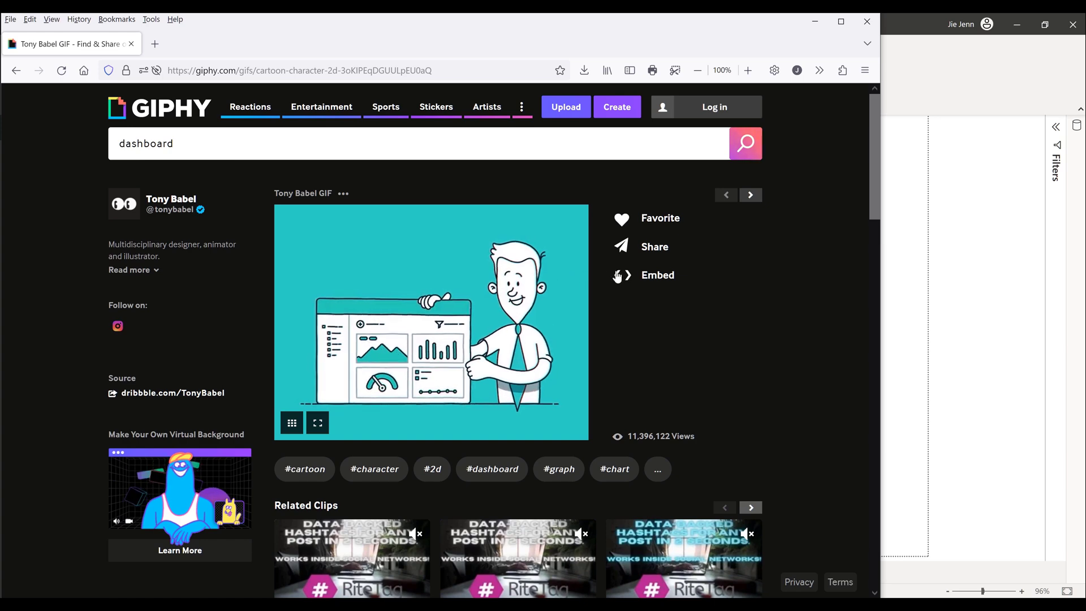
left_click(658, 278)
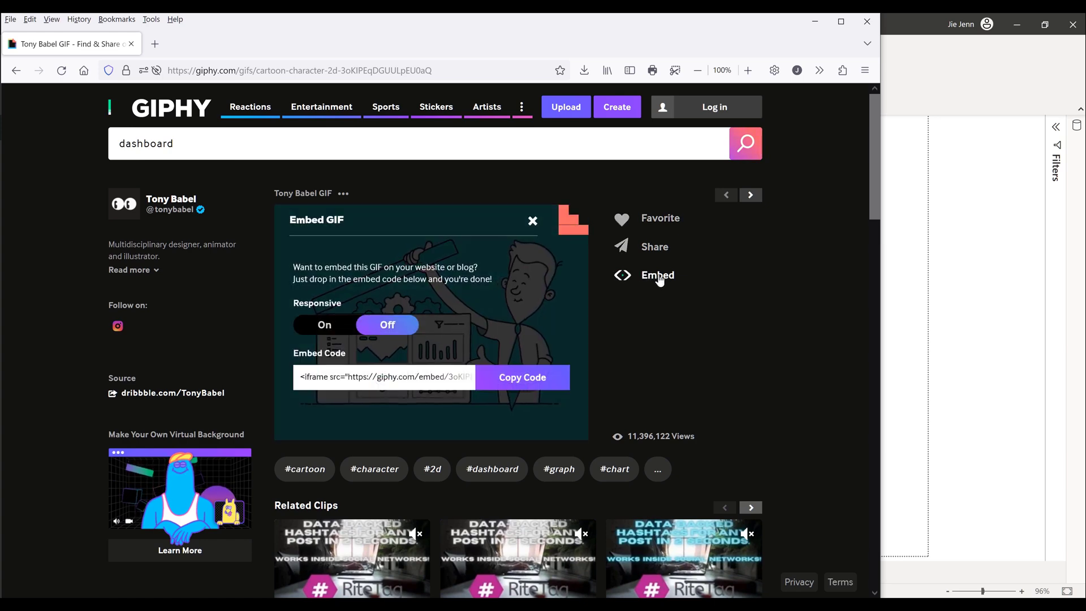
left_click(521, 378)
left_click(920, 262)
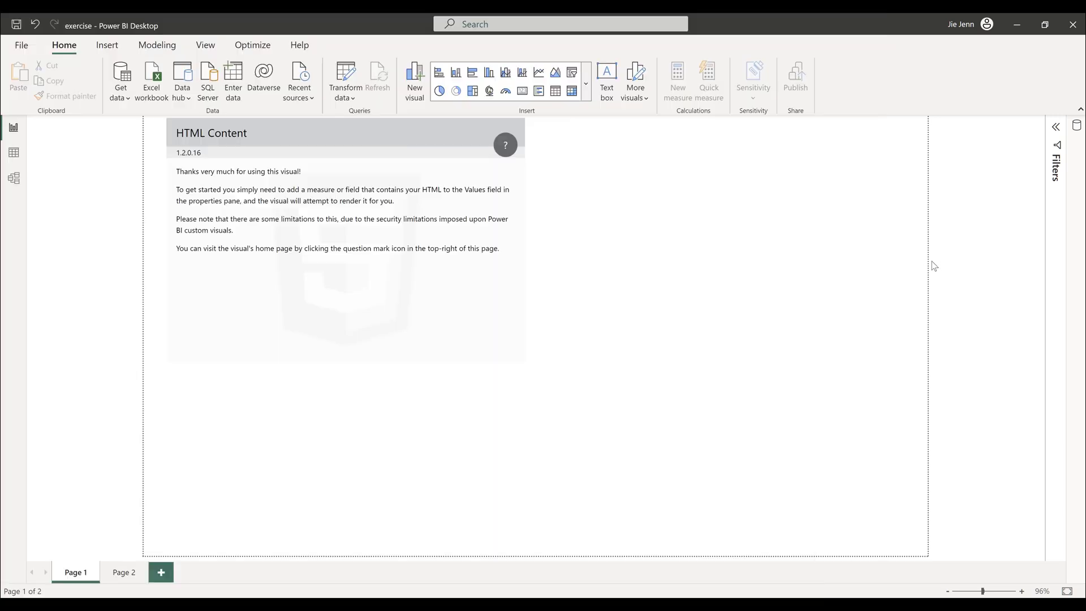
left_click(329, 390)
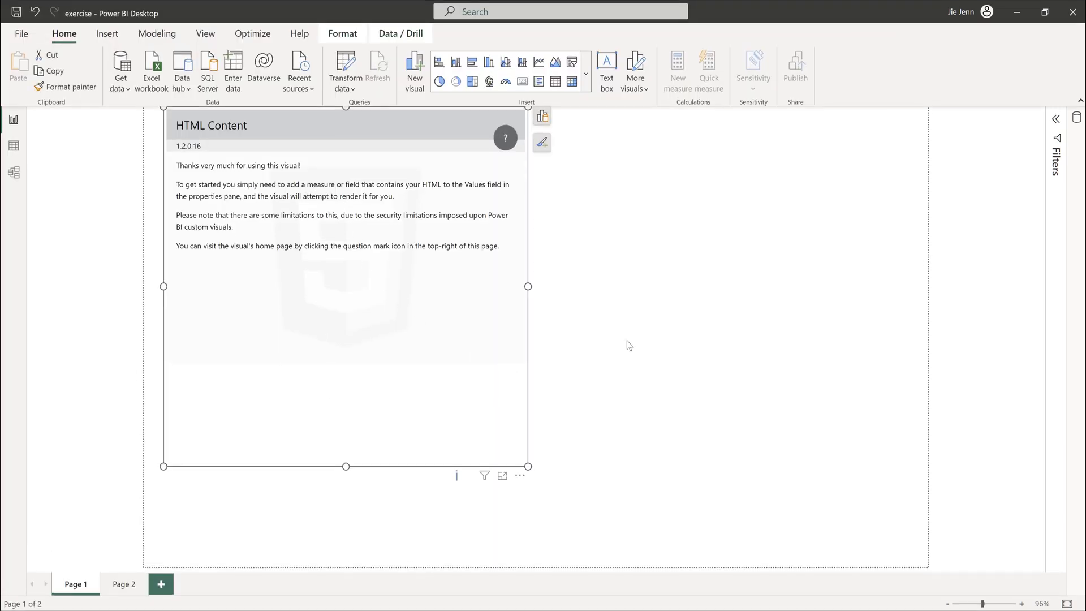
left_click(627, 340)
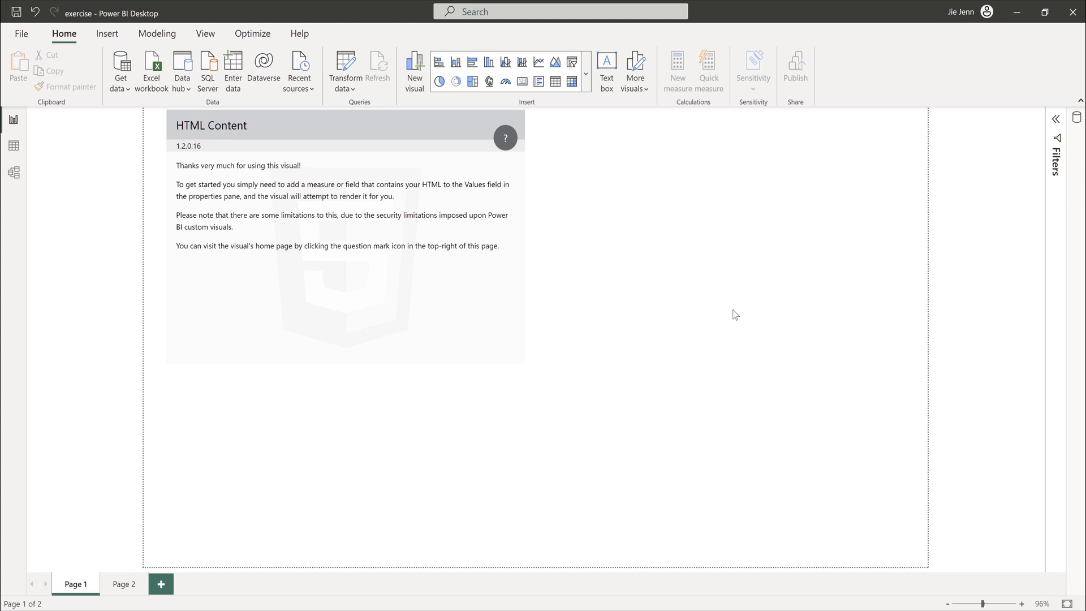
Start a manually entered table, rename its first column Name, and enter Spreadsheet in the first row.
left_click(1077, 117)
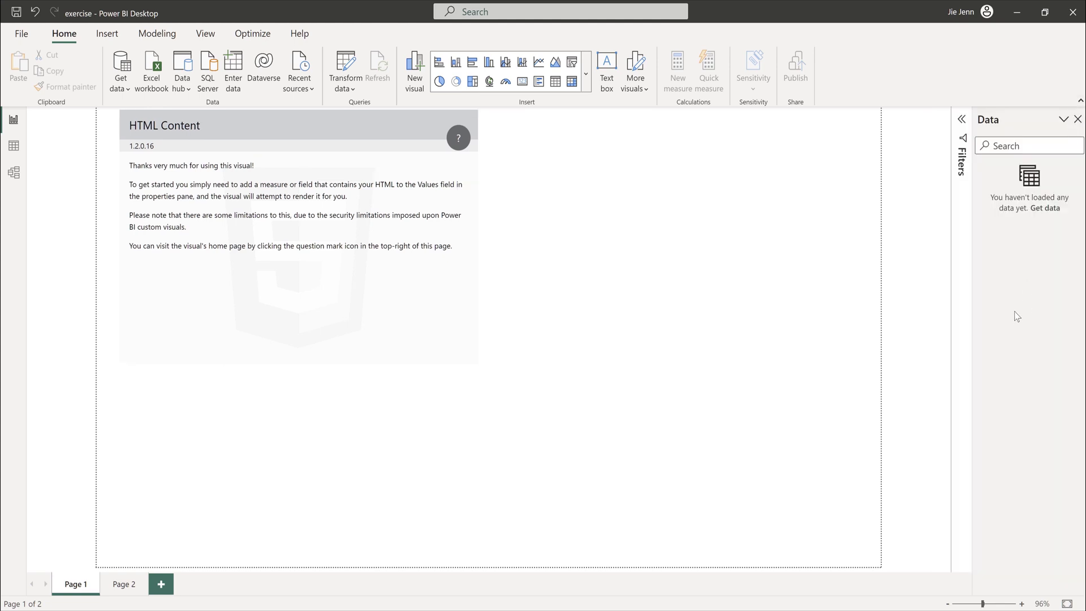
left_click(229, 77)
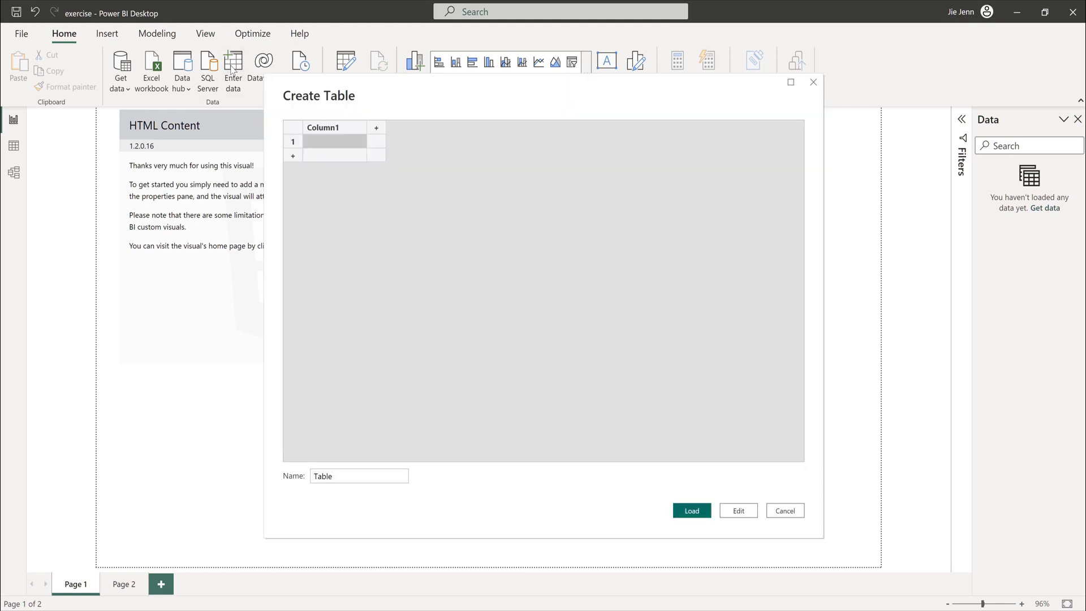
double_click(327, 128)
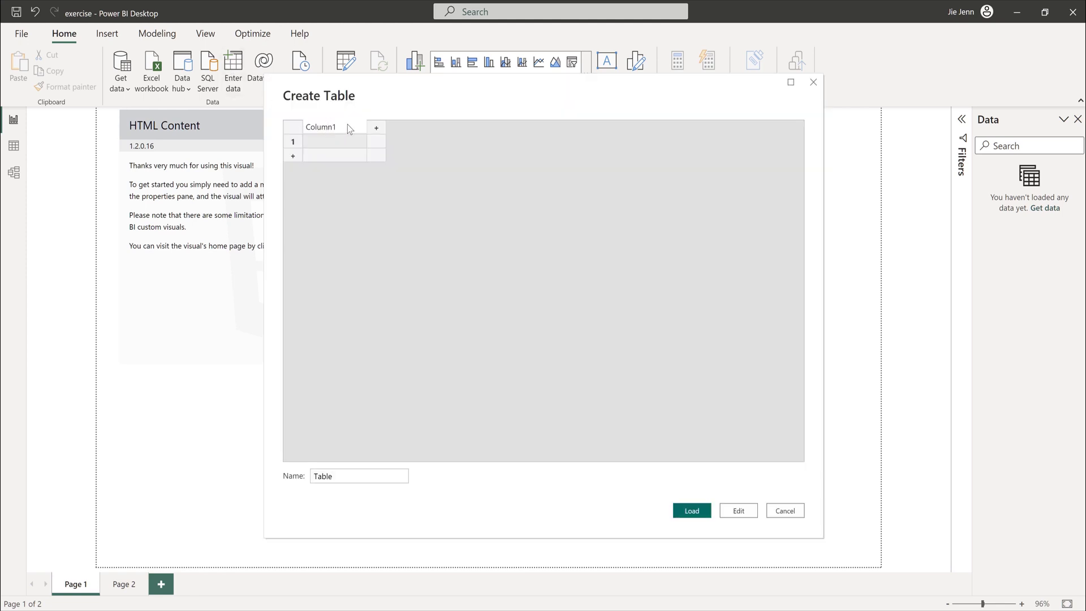
left_click_drag(347, 124, 274, 126)
type("Name")
left_click(326, 144)
type("Spreadsheet")
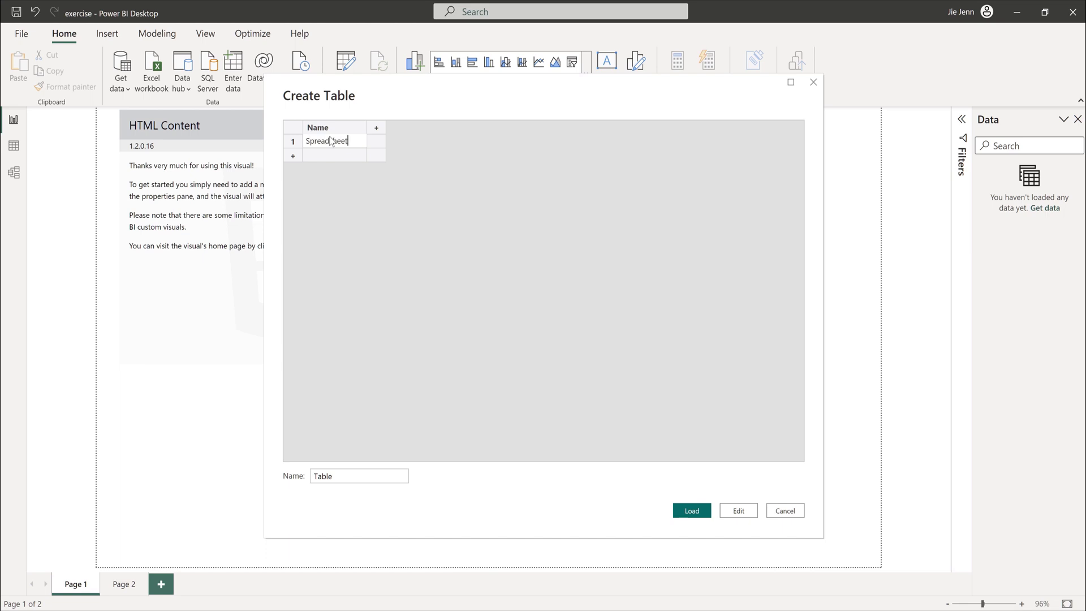
Add a URL column, paste the copied GIF embed code into the Spreadsheet row, and widen the column.
left_click(377, 128)
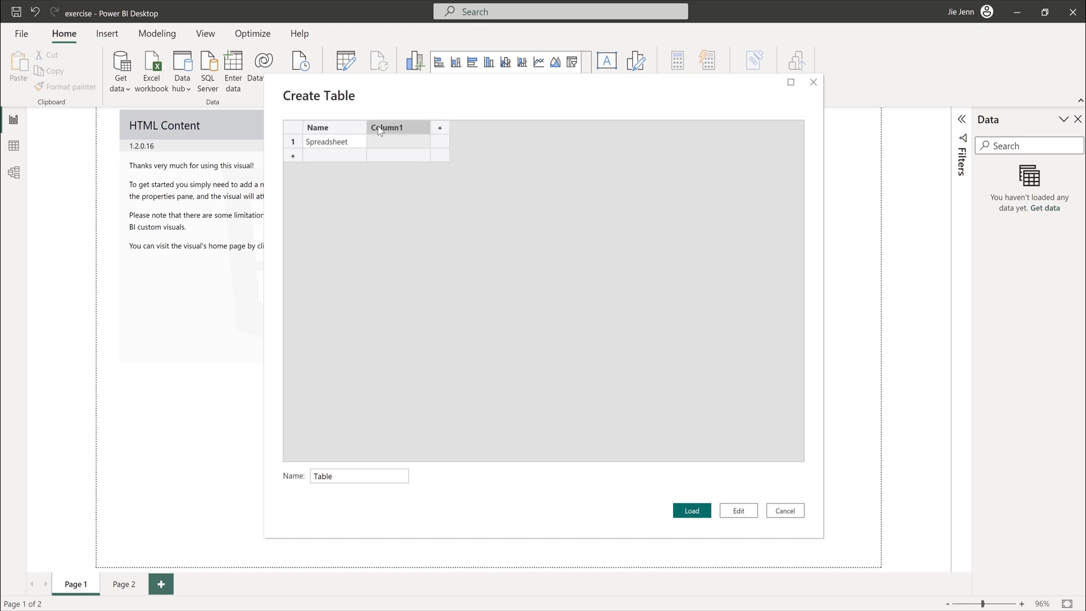
double_click(377, 128)
type("URL")
left_click(398, 146)
left_click(400, 144)
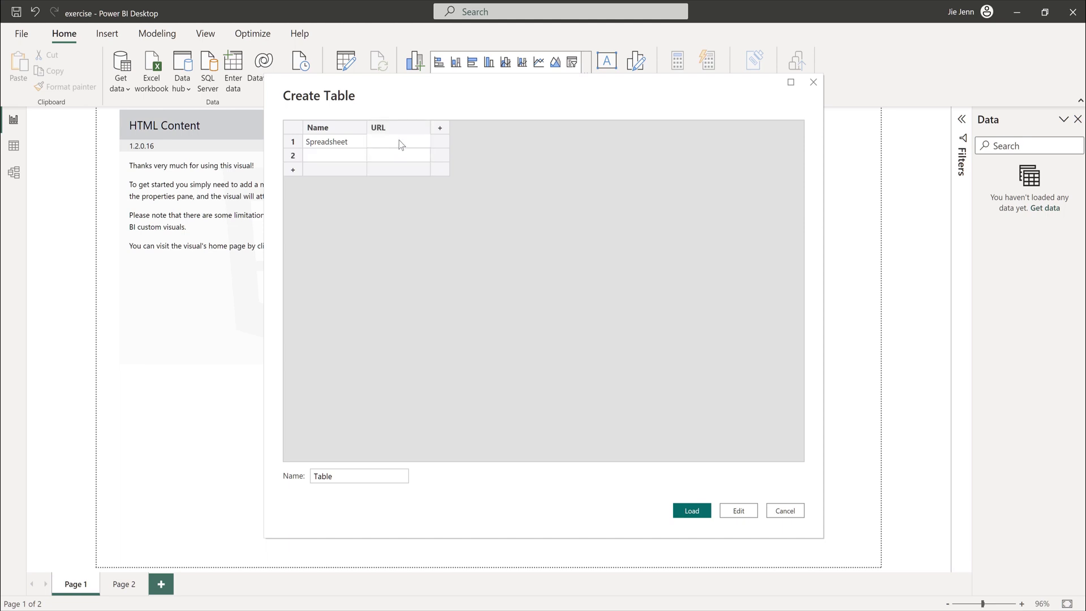
key("ctrl+v")
left_click_drag(430, 127, 664, 132)
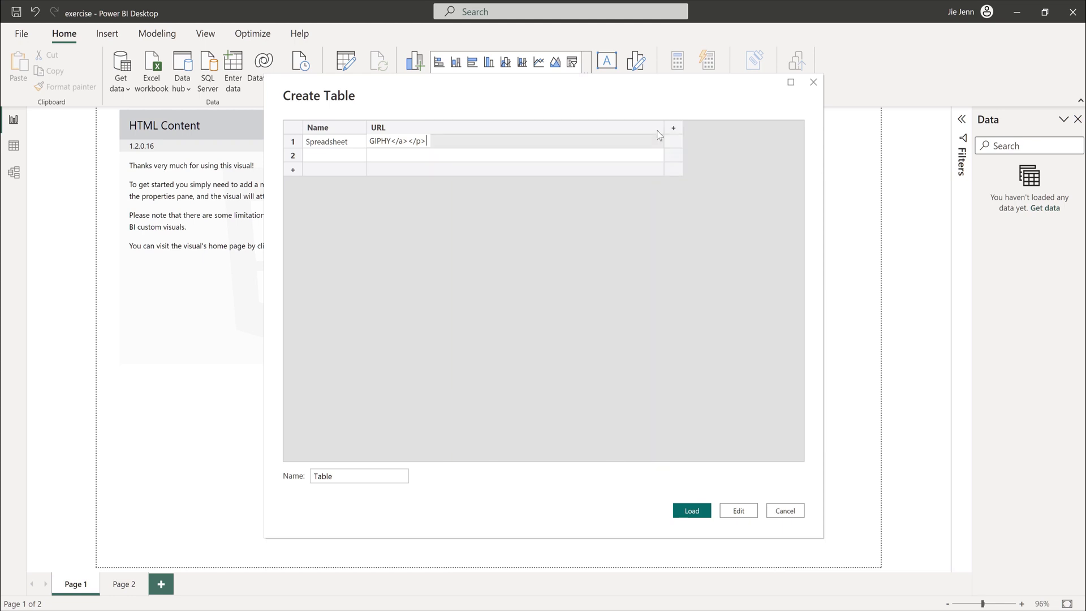
left_click(477, 401)
Switch to the browser and copy the responsive embed code of the related laptop chart GIF with the magnifying glass.
key("alt+Tab")
scroll(419, 327, "down", 5)
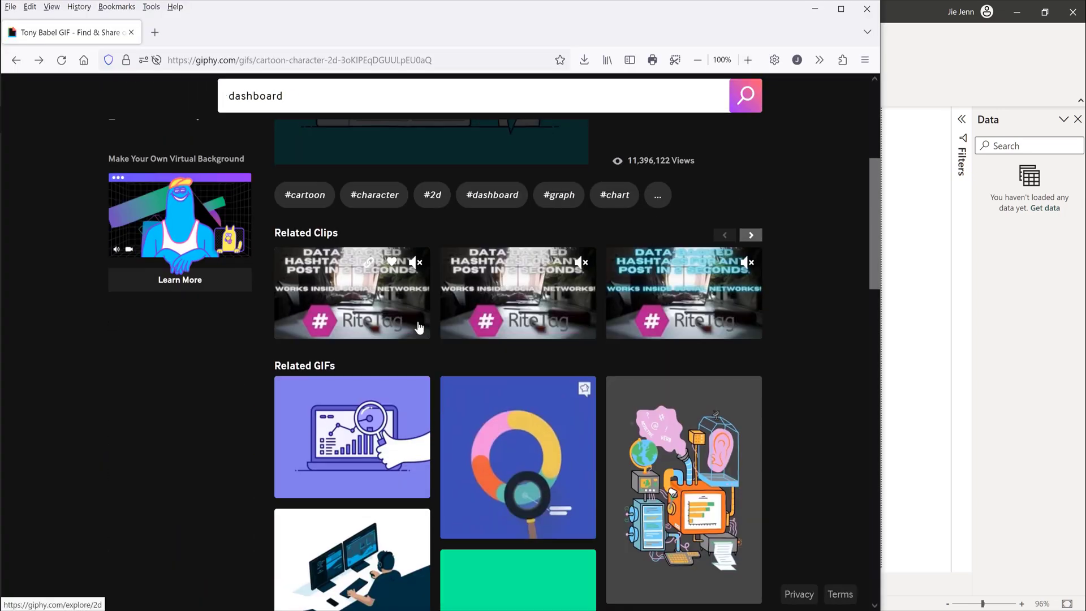
left_click(376, 422)
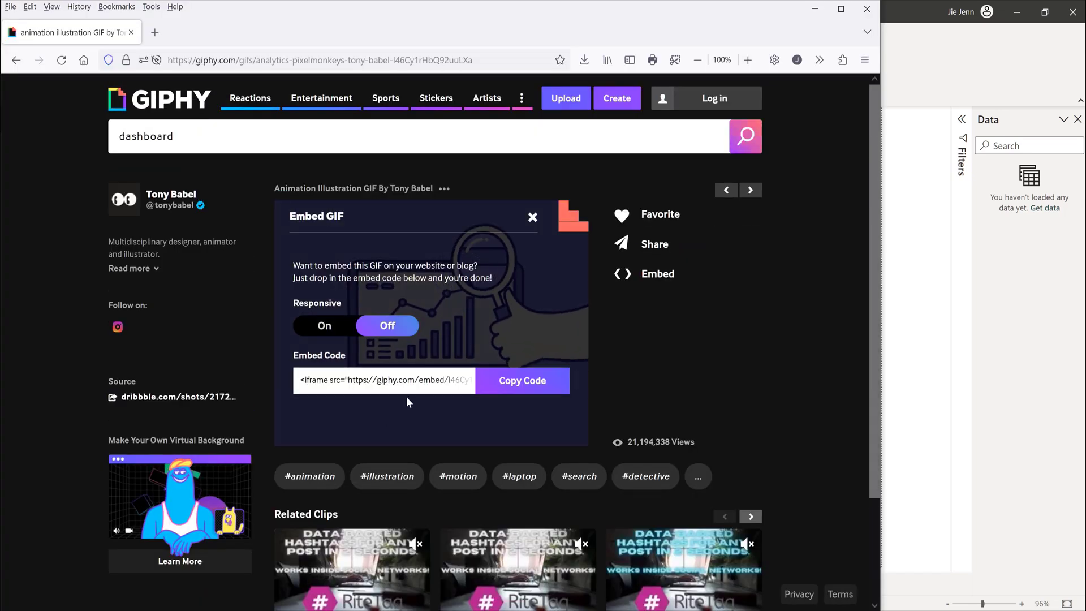
left_click(522, 380)
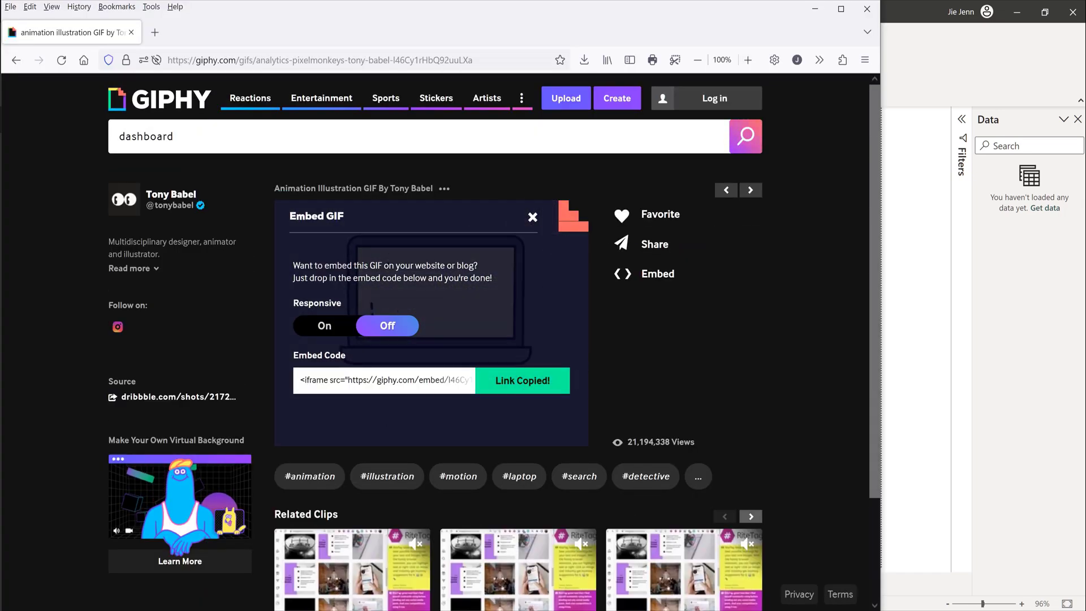
left_click(332, 328)
left_click(546, 388)
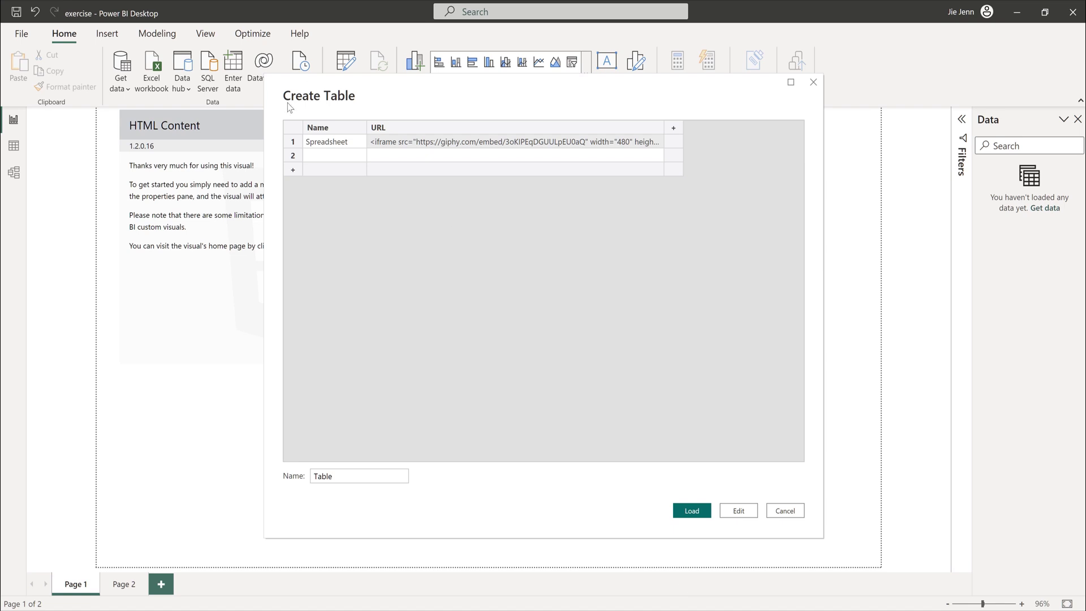
Back in Power BI Desktop, add a second row named Animation GIF with the copied embed code as its URL, and load the table.
left_click(320, 157)
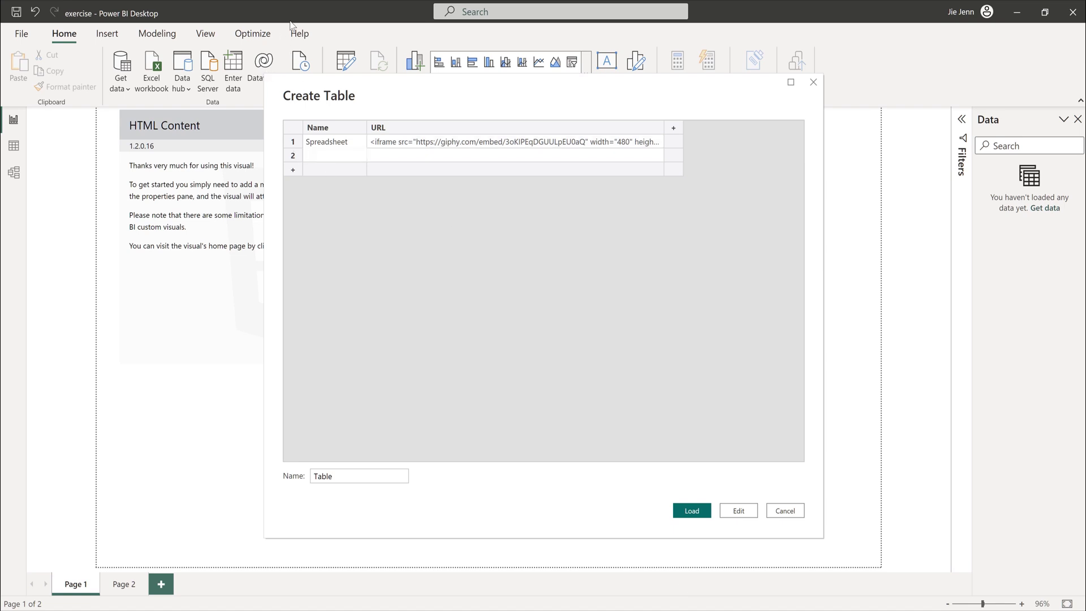
type("Animation GIF")
key("Tab")
key("ctrl+v")
left_click(468, 171)
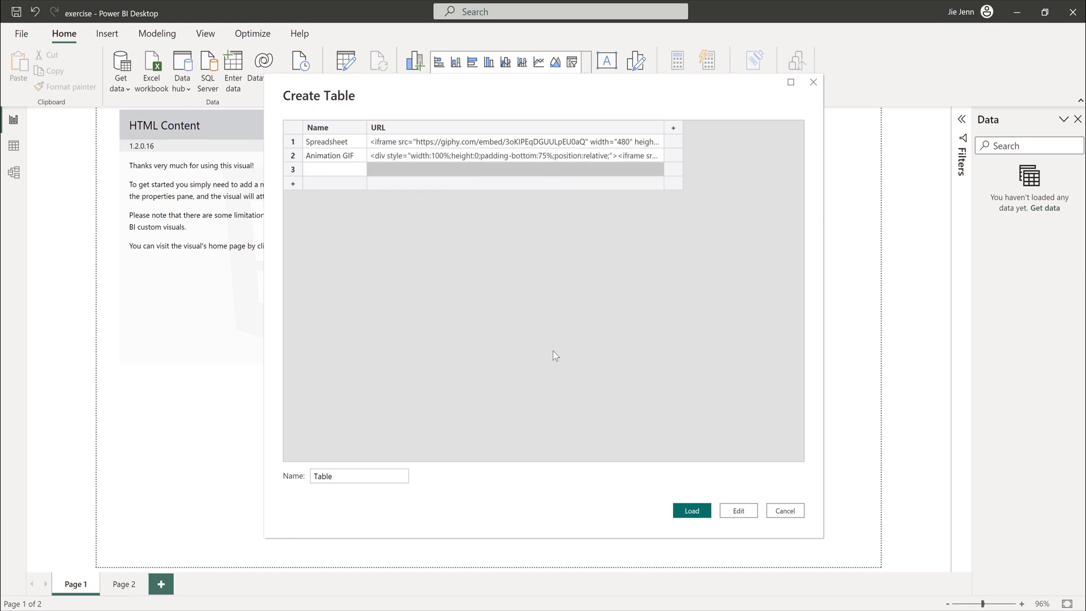
left_click(692, 512)
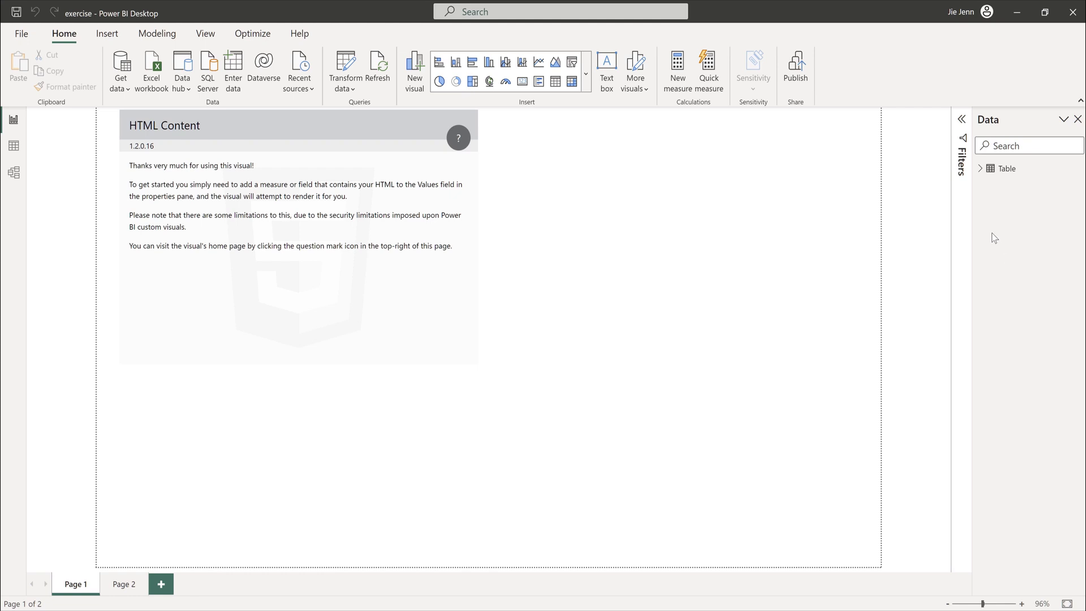
Create a measure named GIF URL in the table, begin its formula with LOOKUPVALUE, and expand the formula editor.
left_click(981, 170)
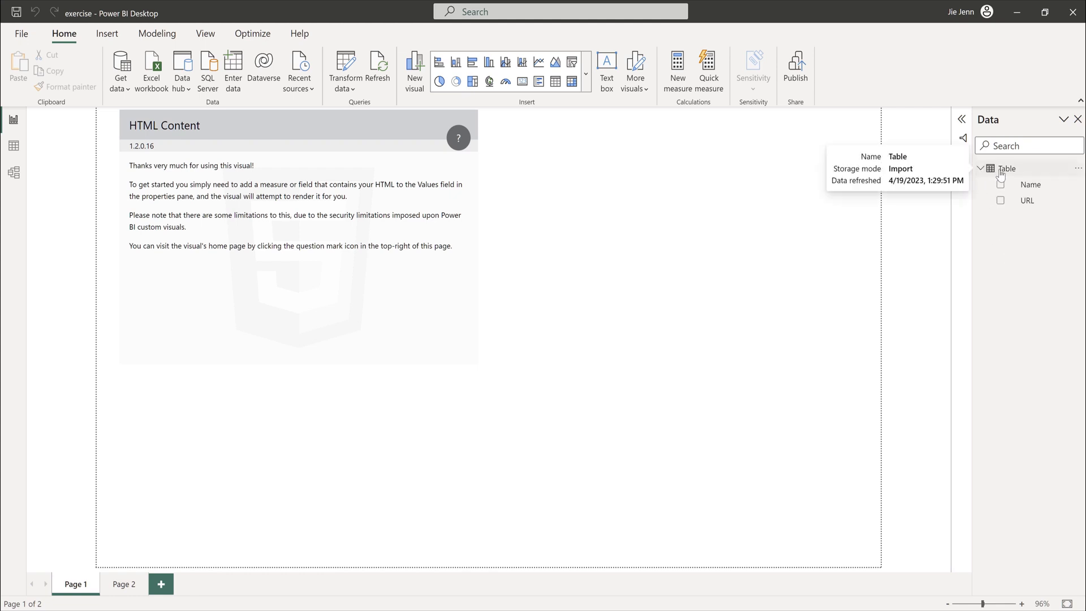
right_click(983, 170)
left_click(983, 180)
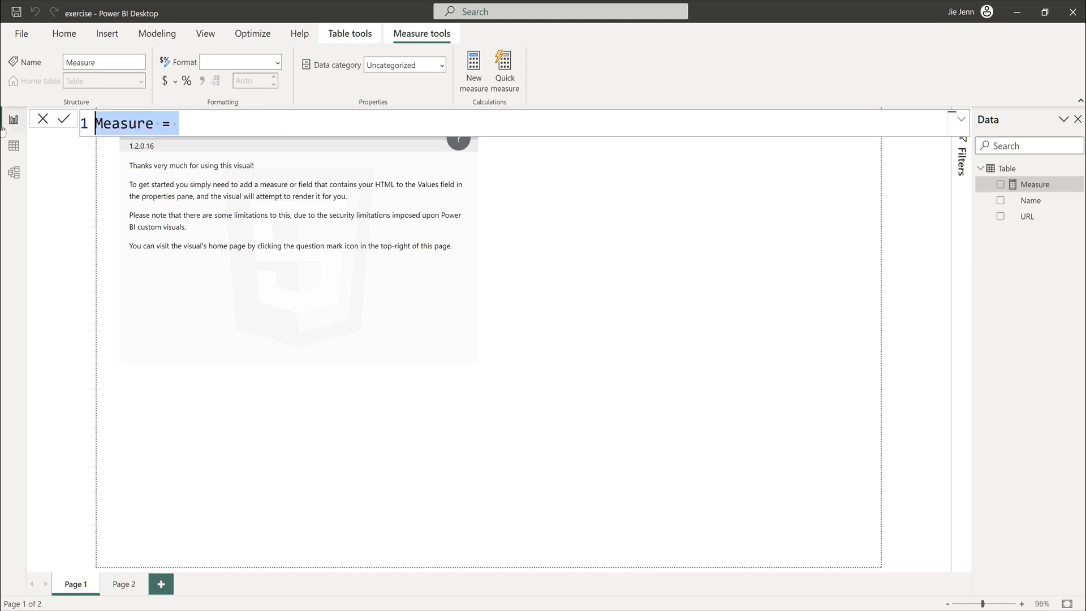
type("GIF ")
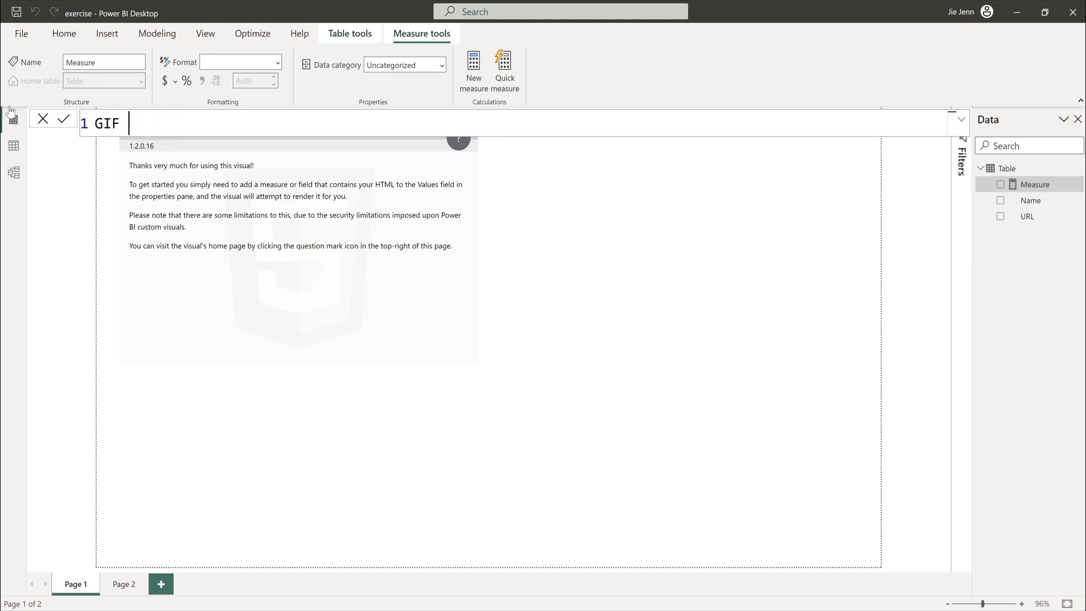
type("URL = LOOKUPVALUE(")
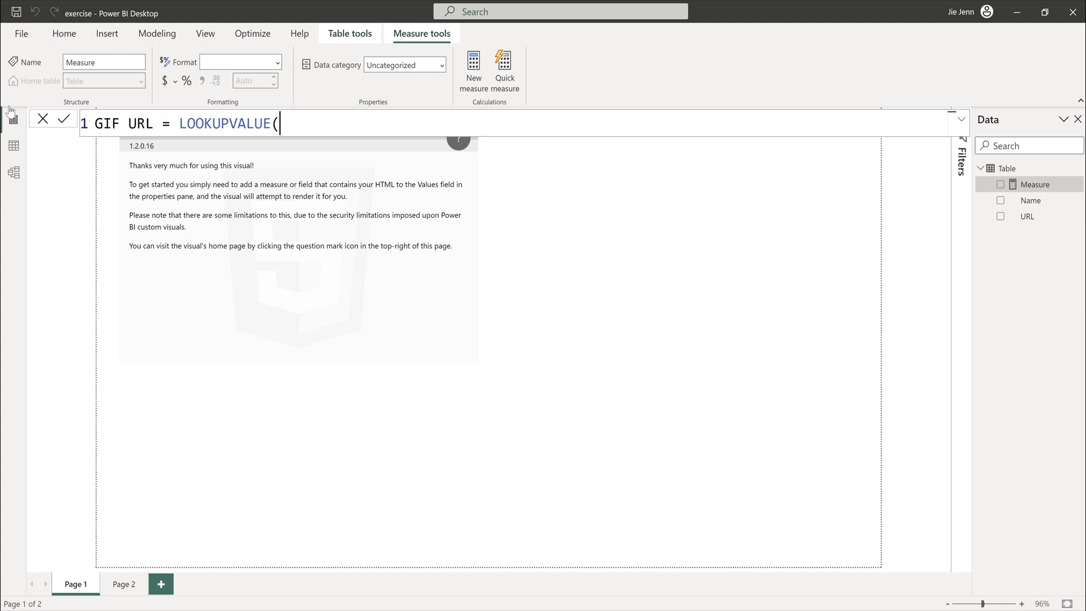
left_click(961, 120)
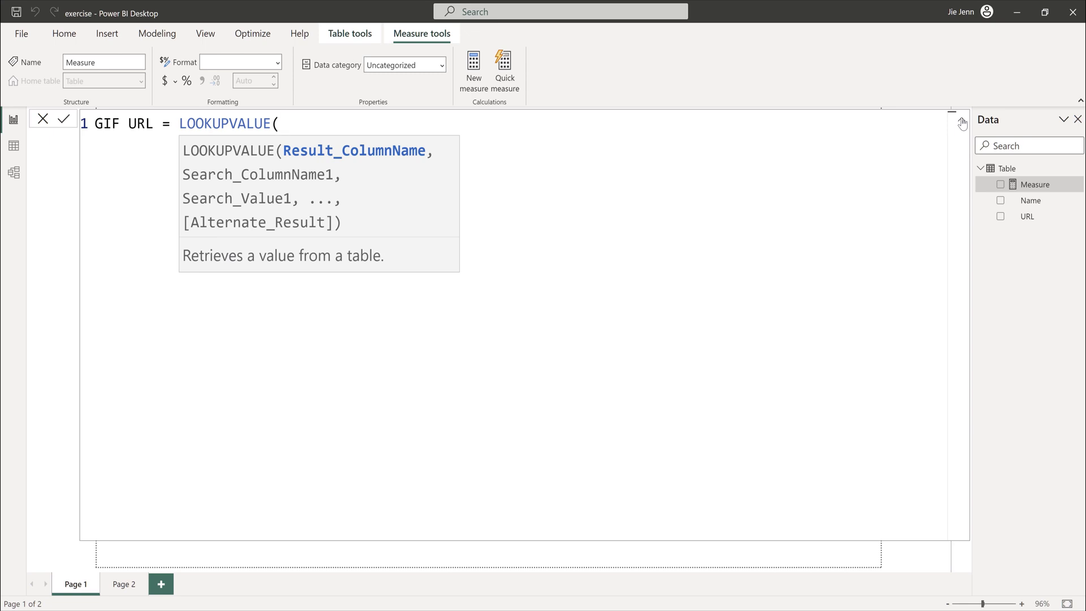
Give LOOKUPVALUE 'Table'[URL] as the result column and 'Table'[Name] as the search column.
type("tabl")
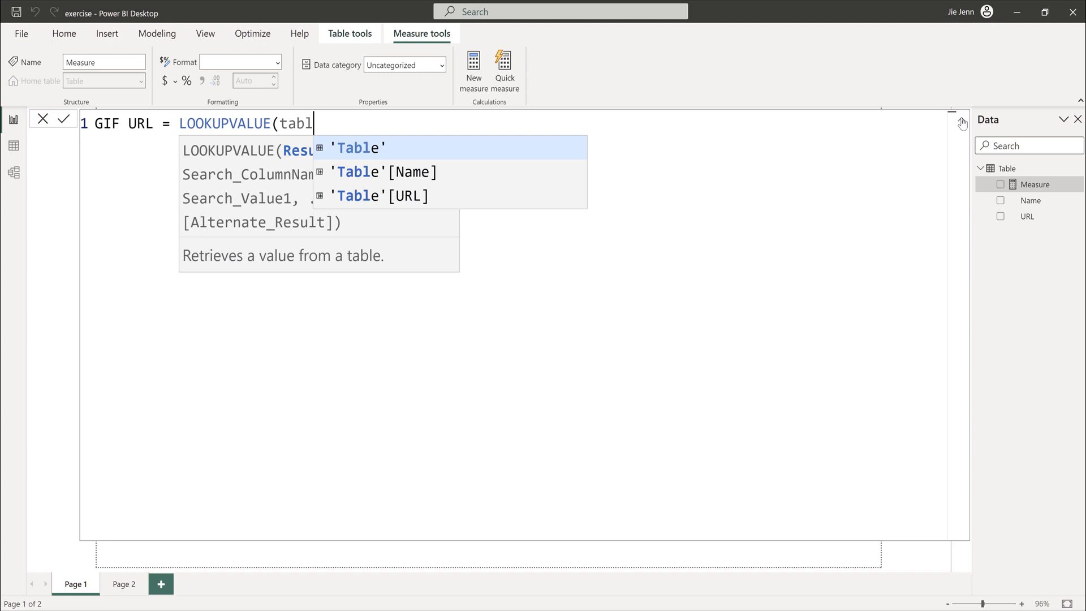
key("Down")
key("Down")
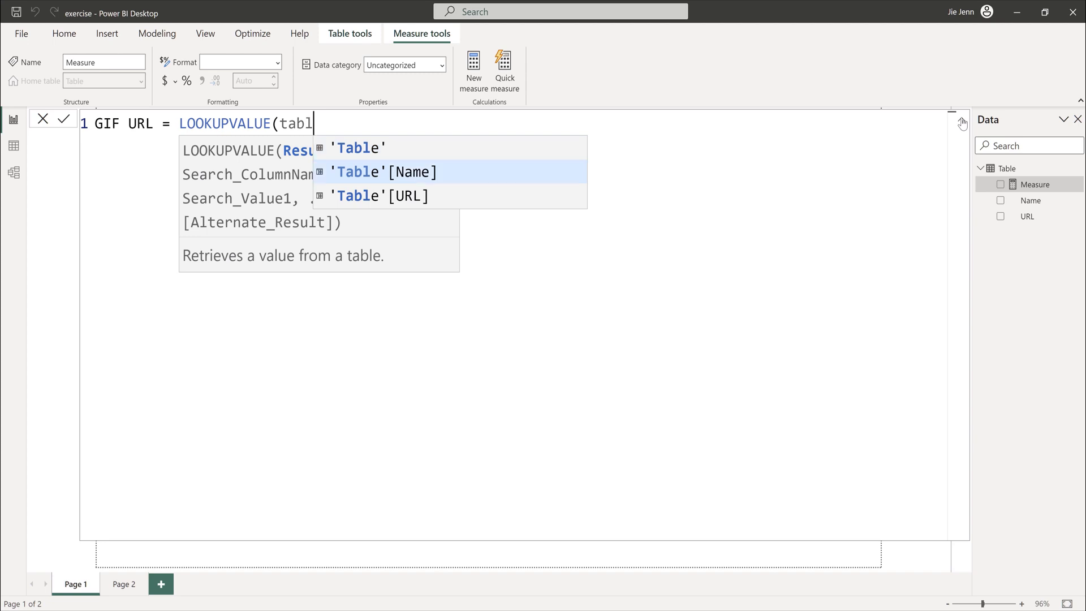
key("Tab")
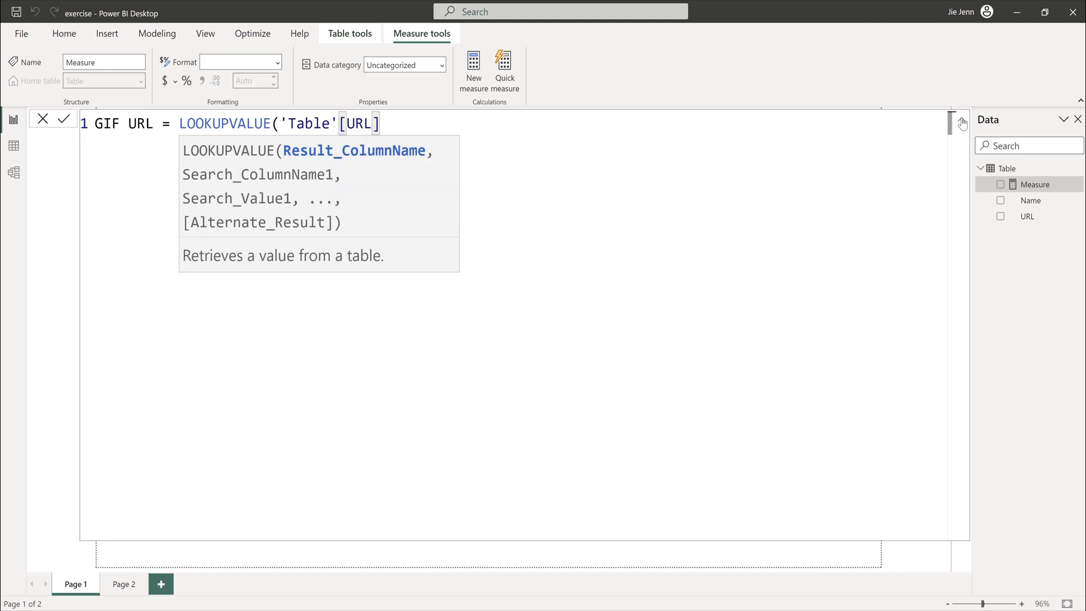
type(",")
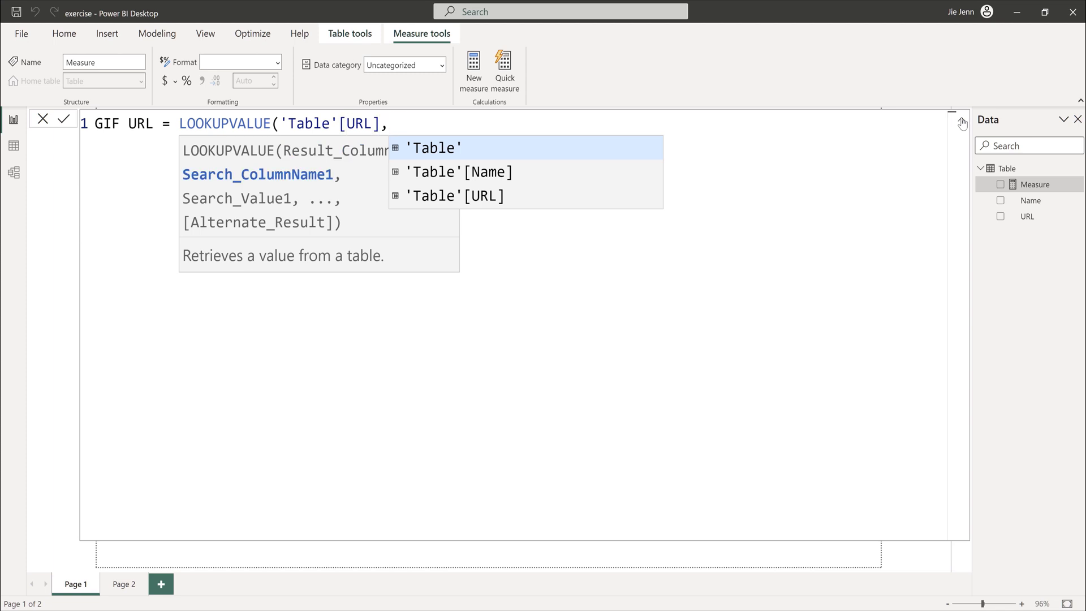
key("Down")
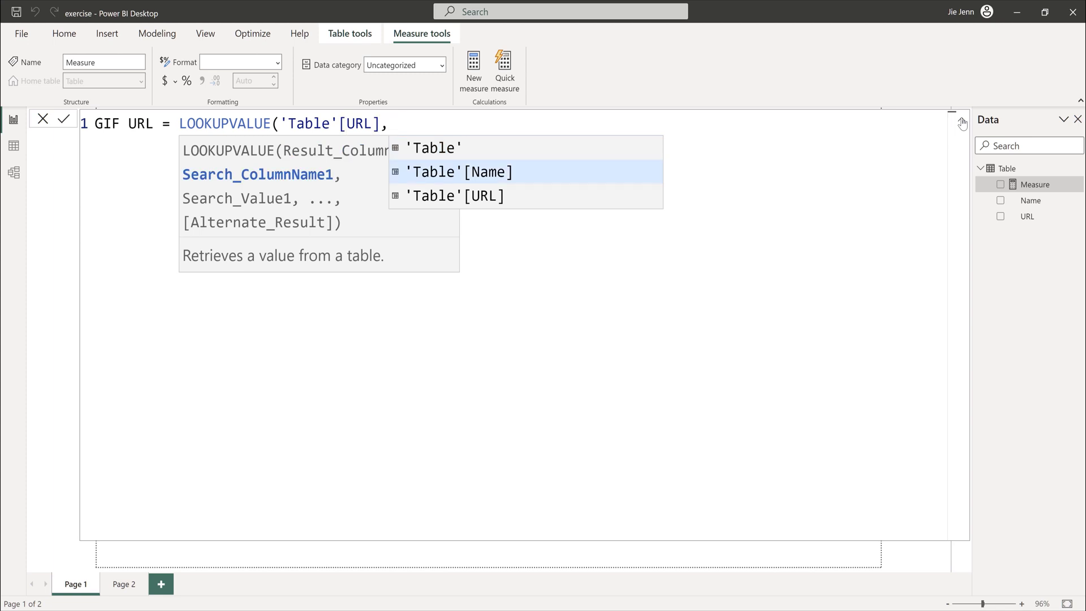
key("Tab")
type(",")
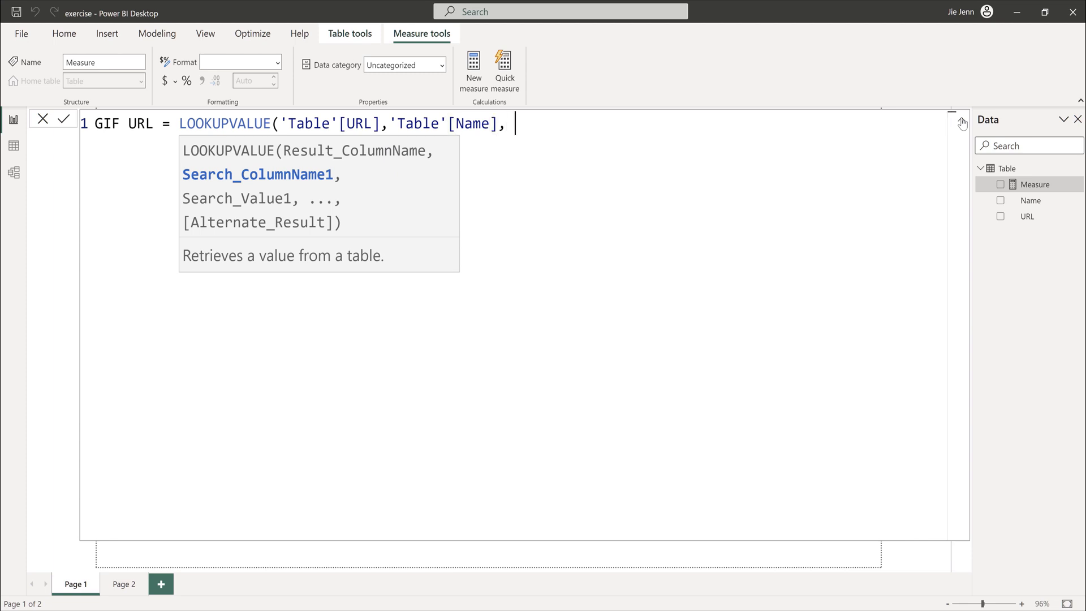
Set the lookup's search value to "Spreadsheet", close the parenthesis, and commit the measure.
type(" \"")
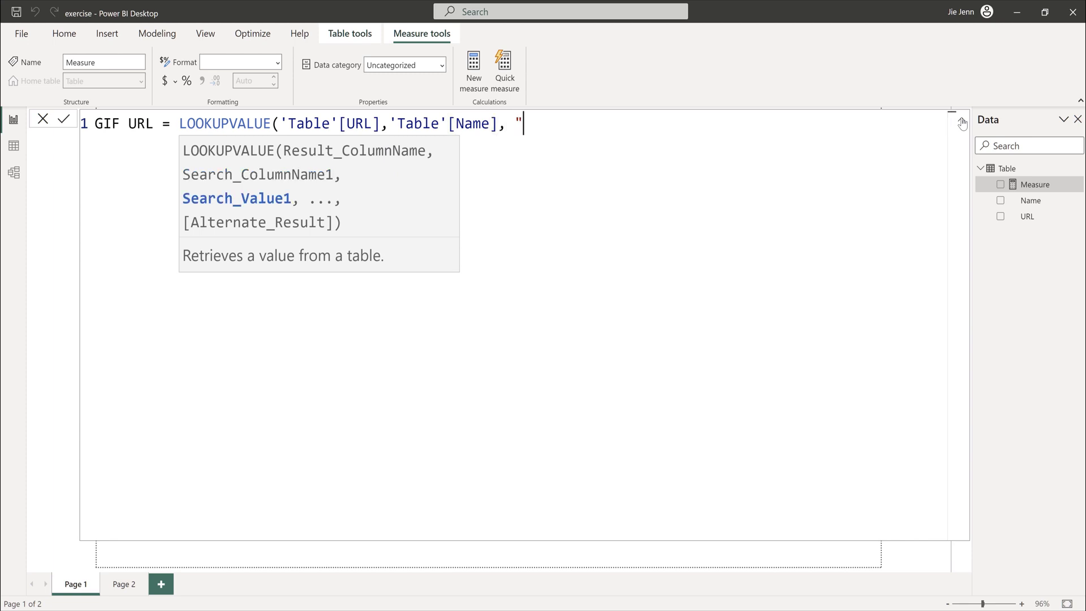
type("Spreadsheet\"")
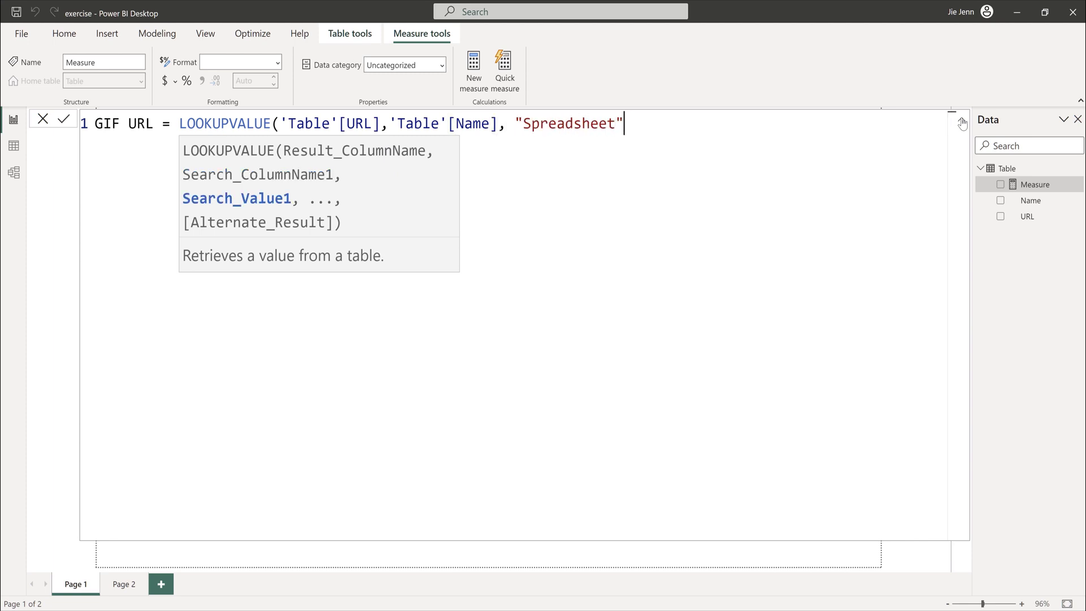
type(")")
key("Return")
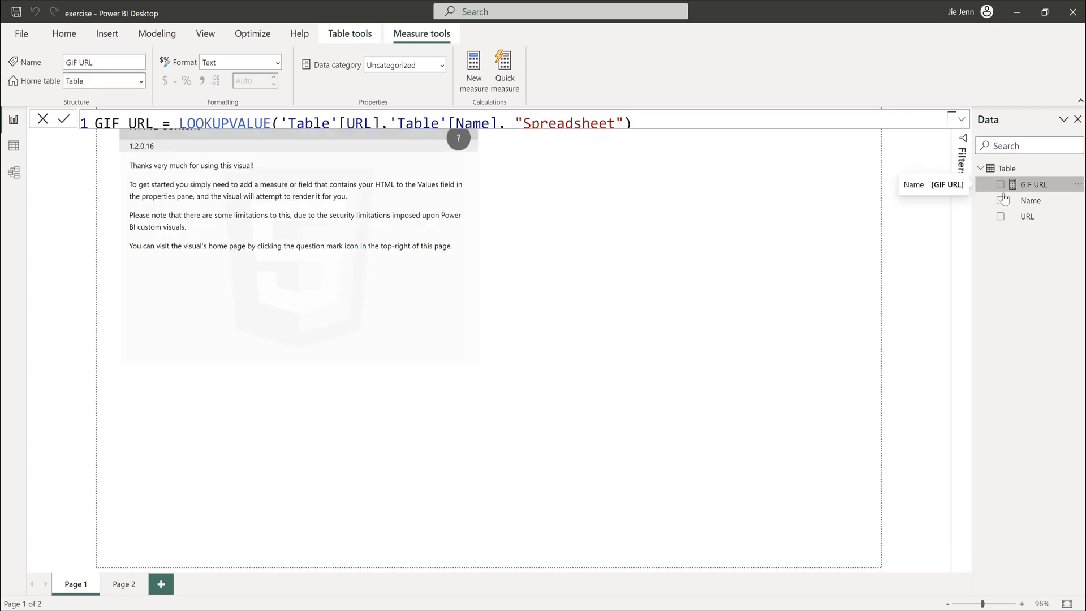
Assign the GIF URL measure to the Values of the HTML Content visual on Page 1, leaving the visual deselected.
left_click(470, 187)
left_click(495, 118)
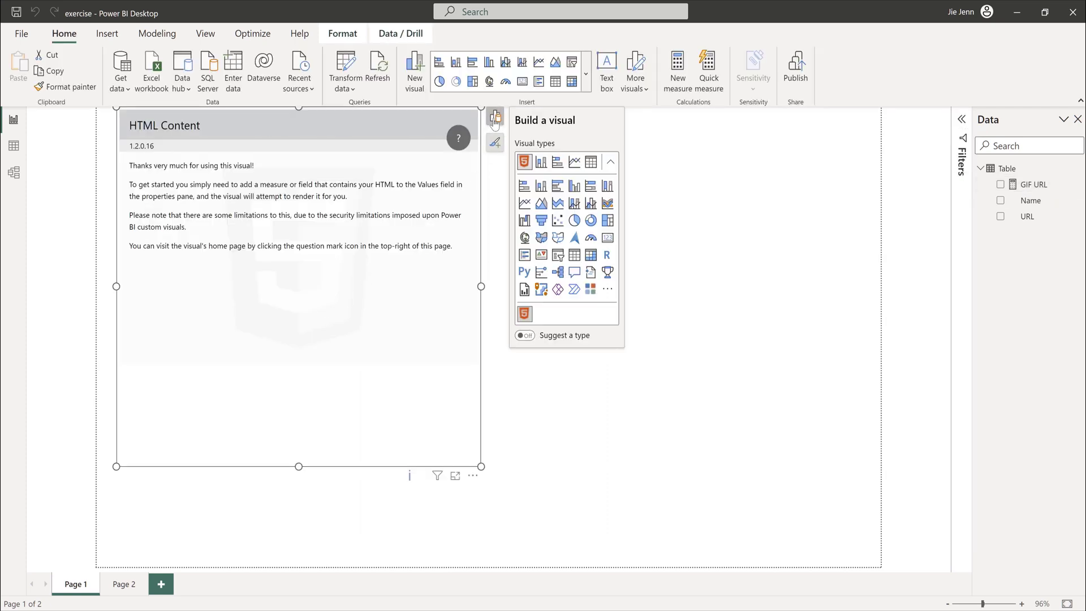
left_click(557, 374)
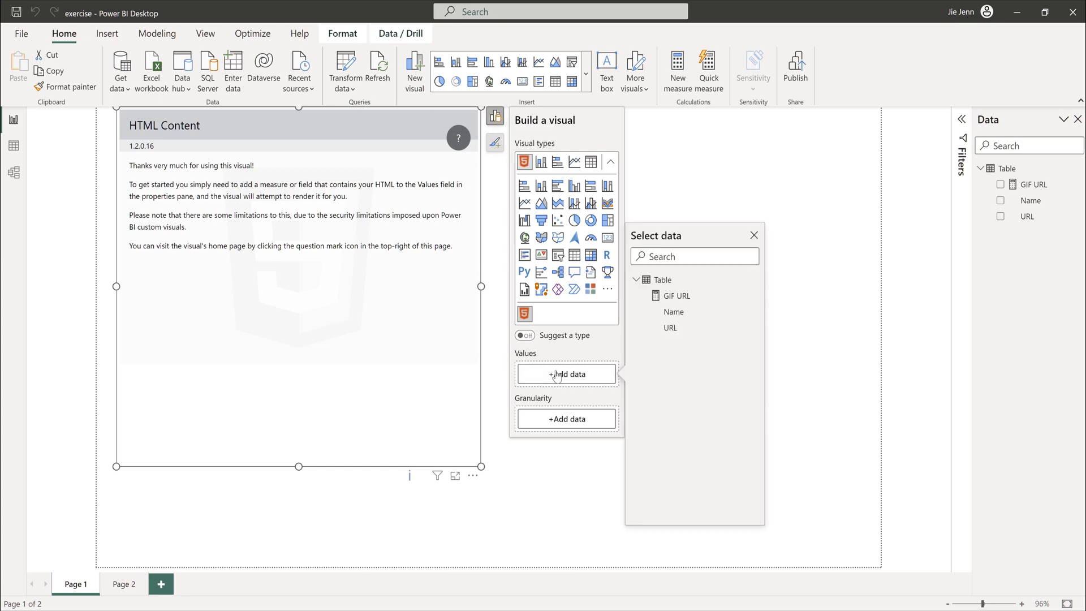
left_click(679, 297)
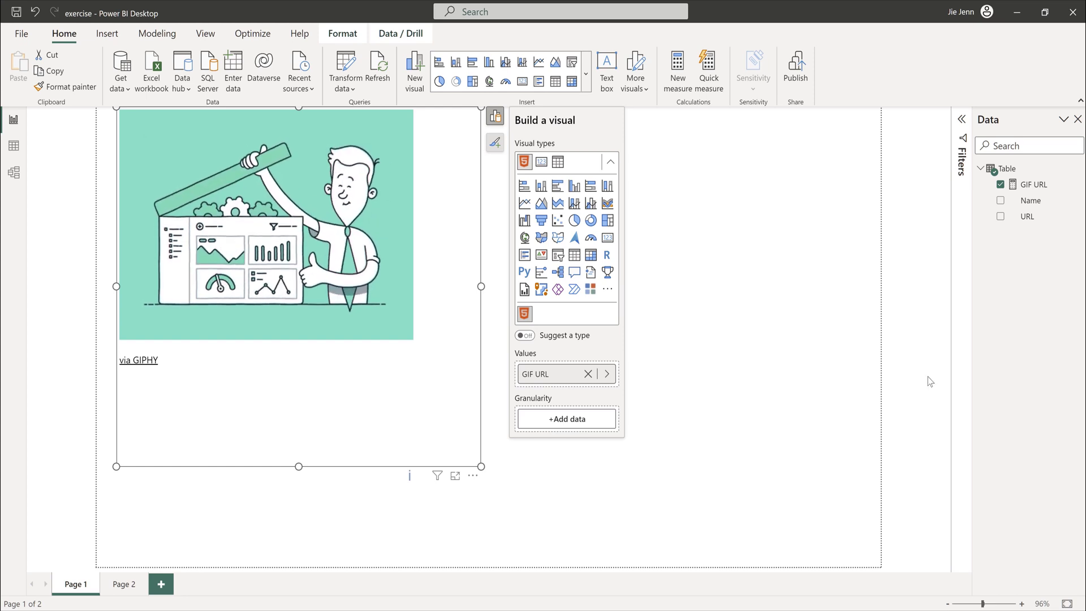
left_click(748, 525)
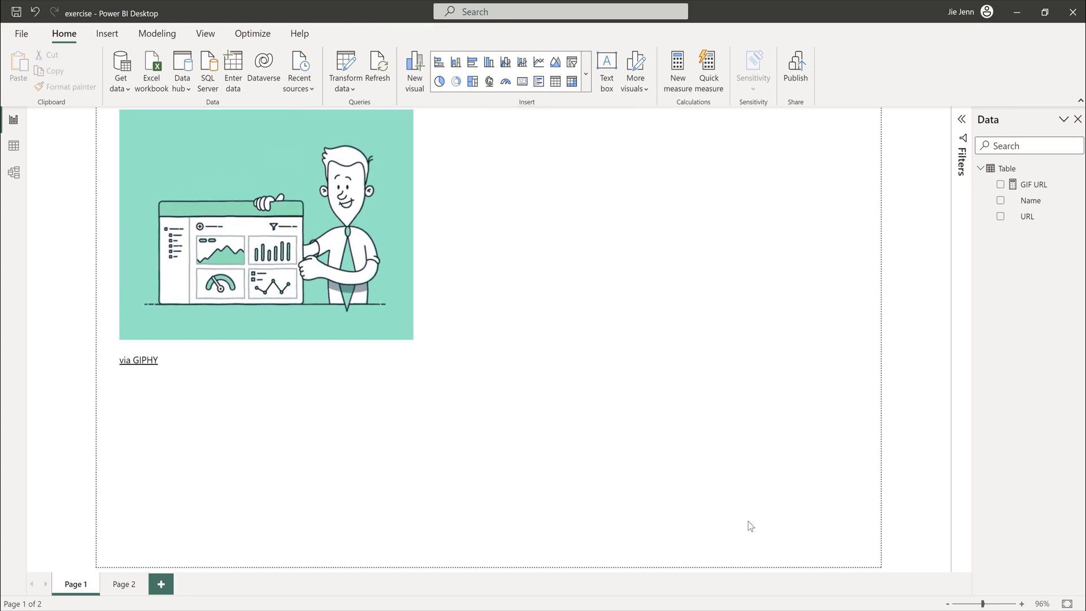
Go to Page 2, examine the local files 2.gif, giphy.gif and mqdefault_6s.webp in File Explorer, and return to Power BI Desktop.
left_click(124, 585)
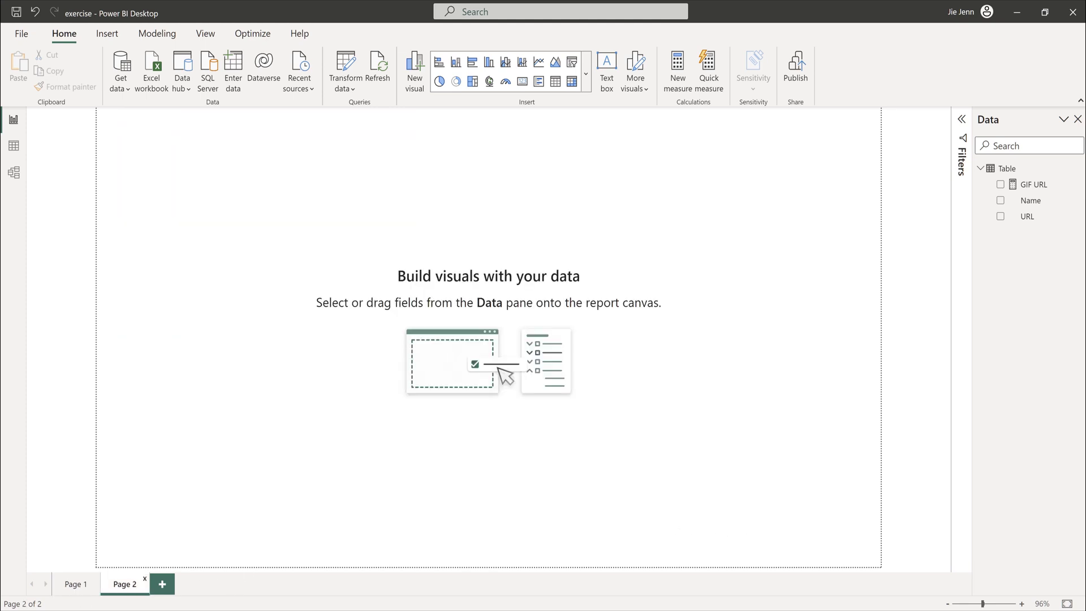
key("alt+Tab")
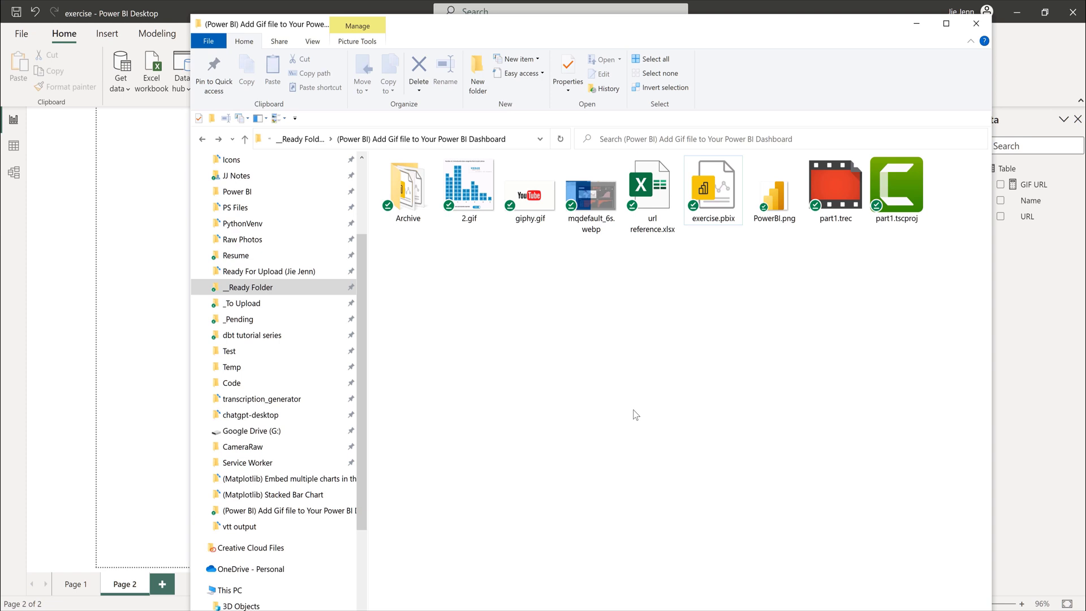
left_click_drag(579, 250, 457, 205)
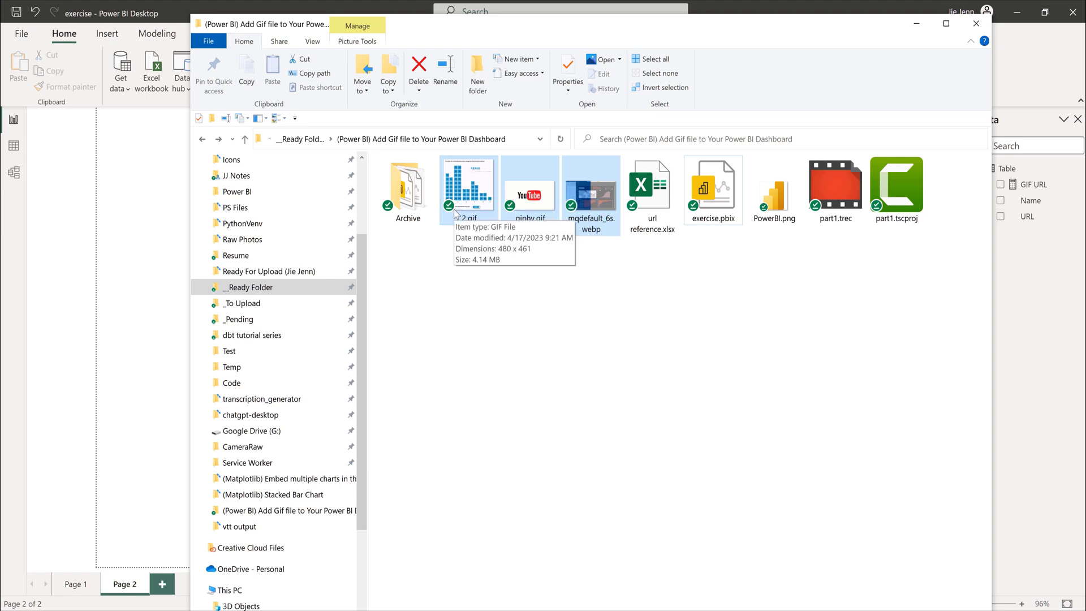
left_click(158, 387)
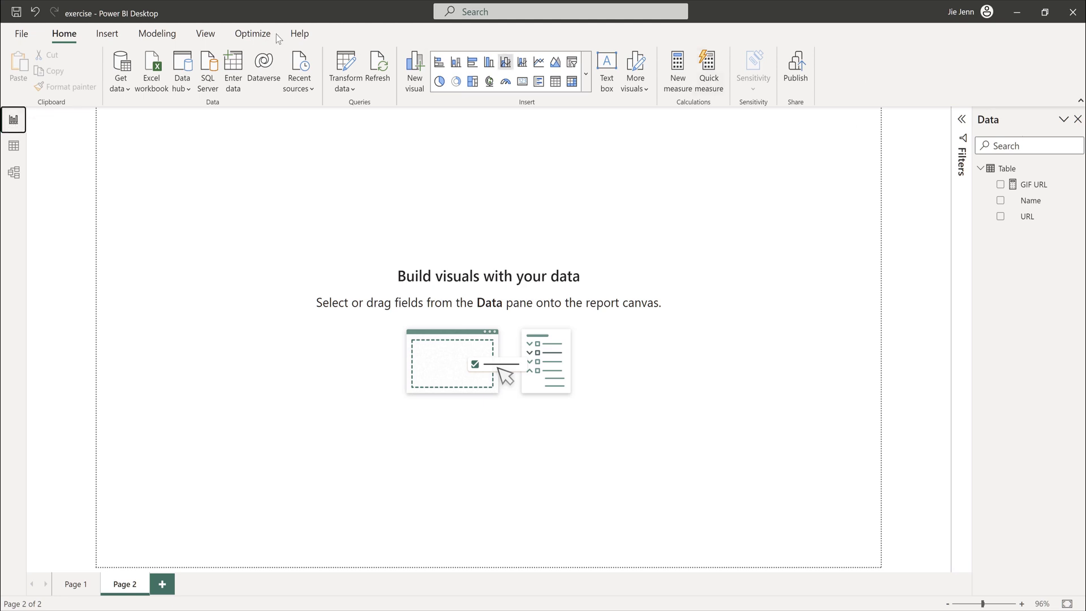
Set Page 2's canvas background to the dark blue theme color #094780 with 0% transparency.
left_click(208, 35)
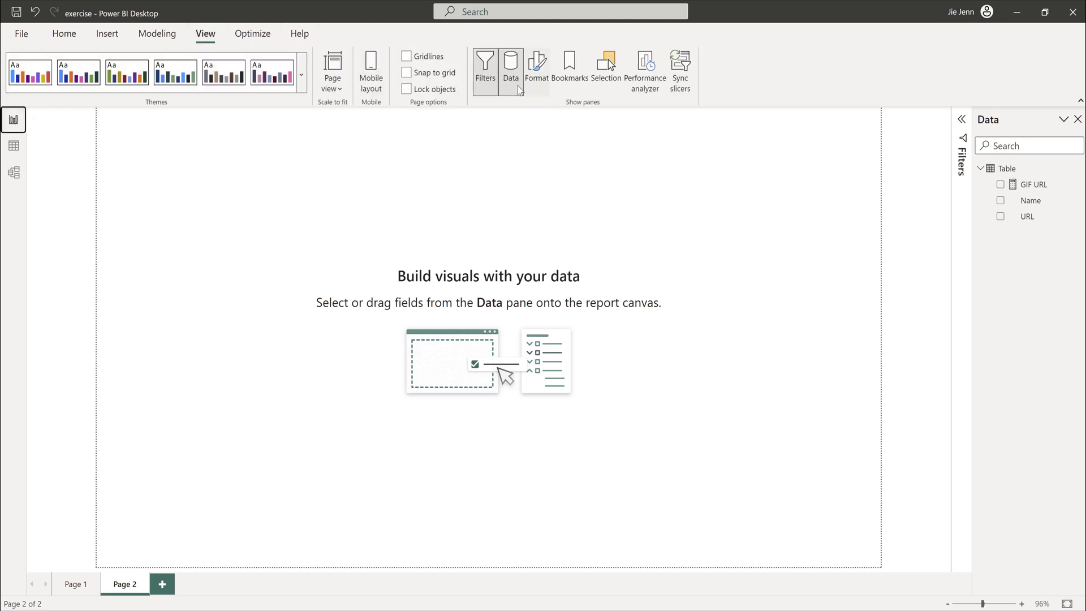
left_click(536, 68)
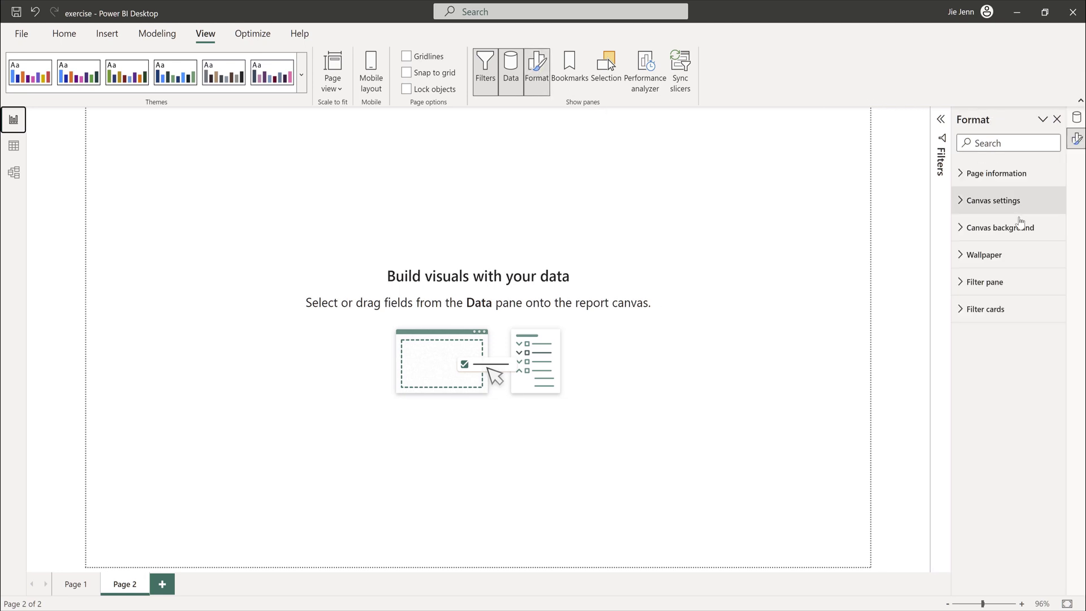
left_click(979, 229)
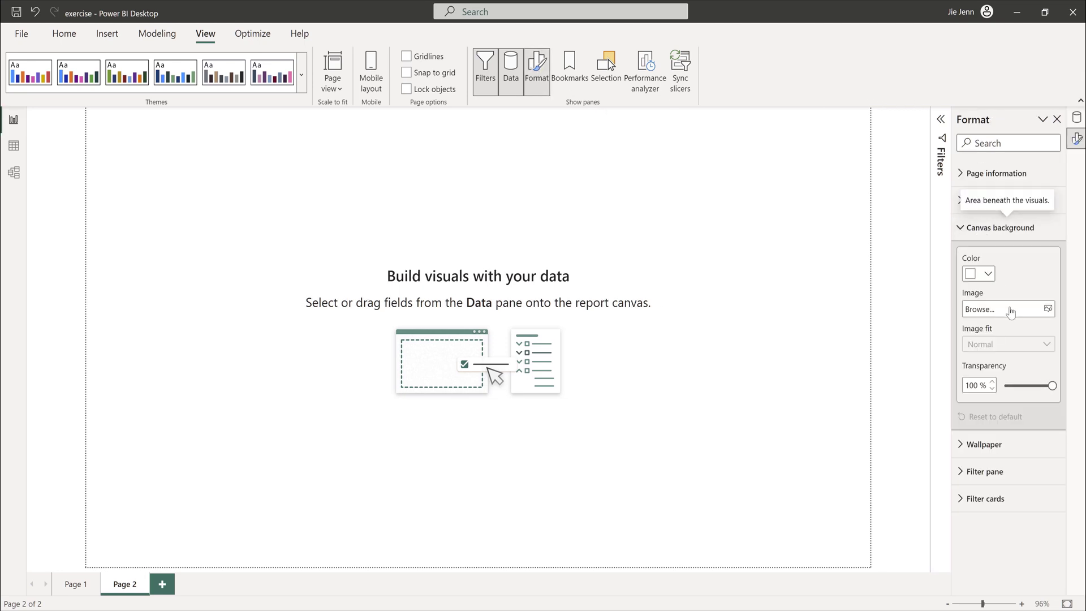
left_click(987, 274)
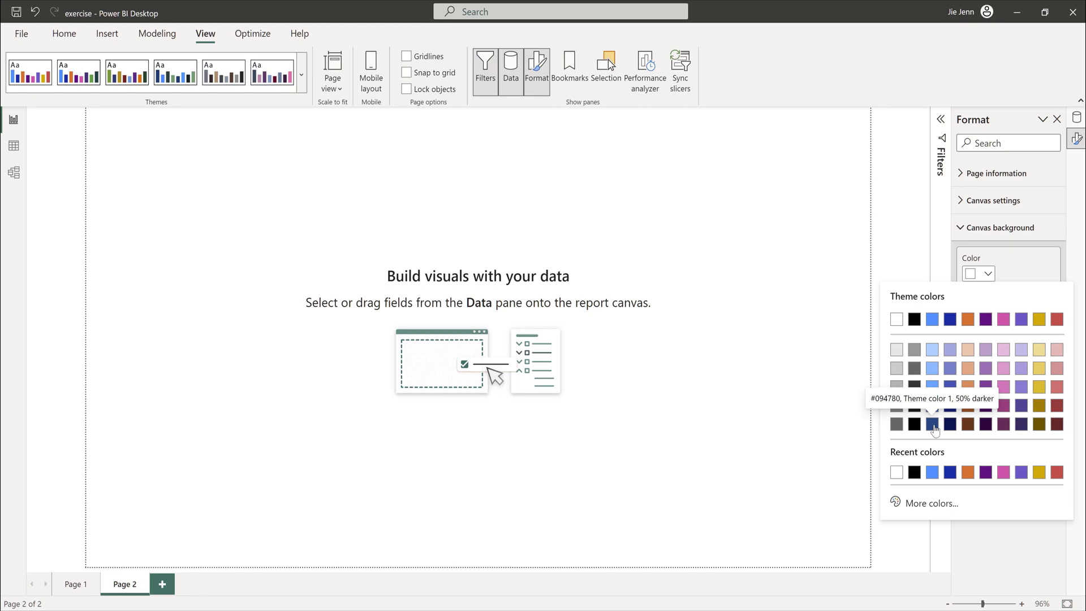
left_click(932, 424)
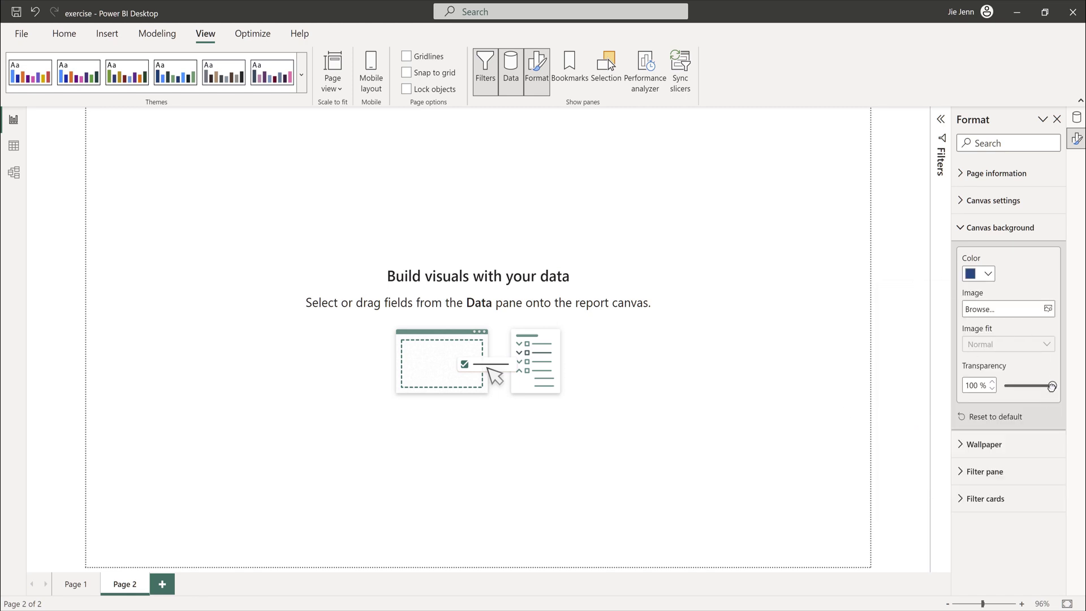
left_click(1052, 387)
left_click_drag(1034, 387, 987, 389)
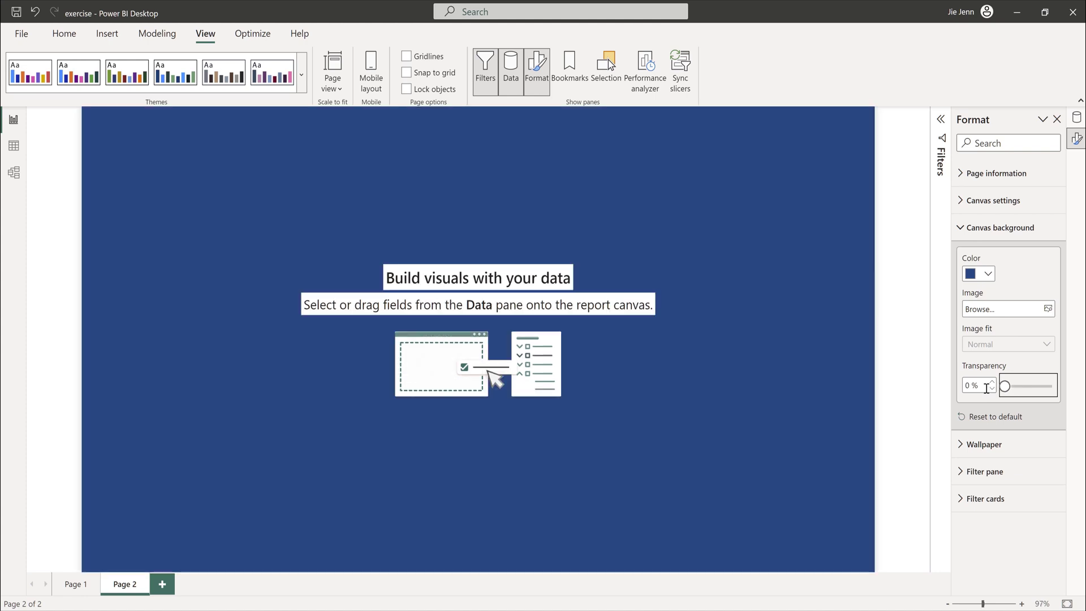
Change the canvas background to the custom muted navy color #264159.
left_click(987, 274)
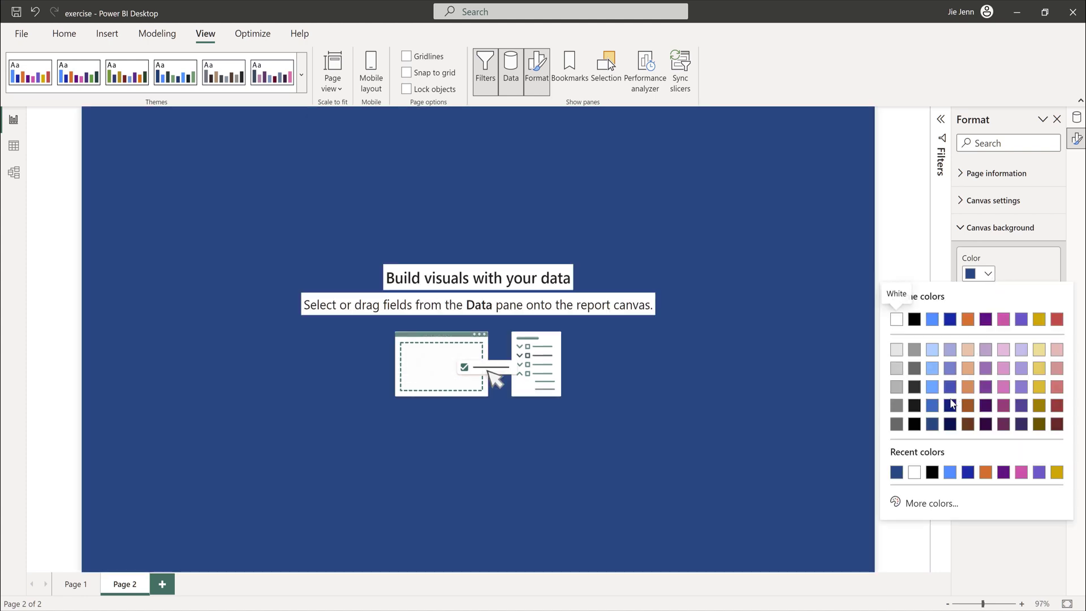
left_click(929, 504)
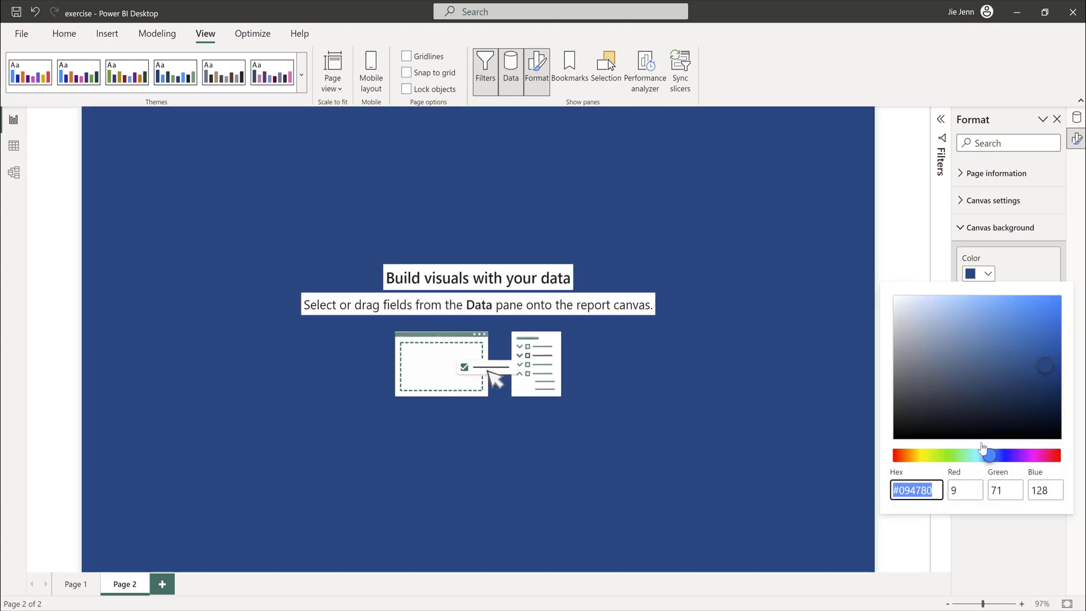
mouse_move(1042, 381)
left_mouse_down()
mouse_move(1036, 415)
mouse_move(987, 393)
left_mouse_up()
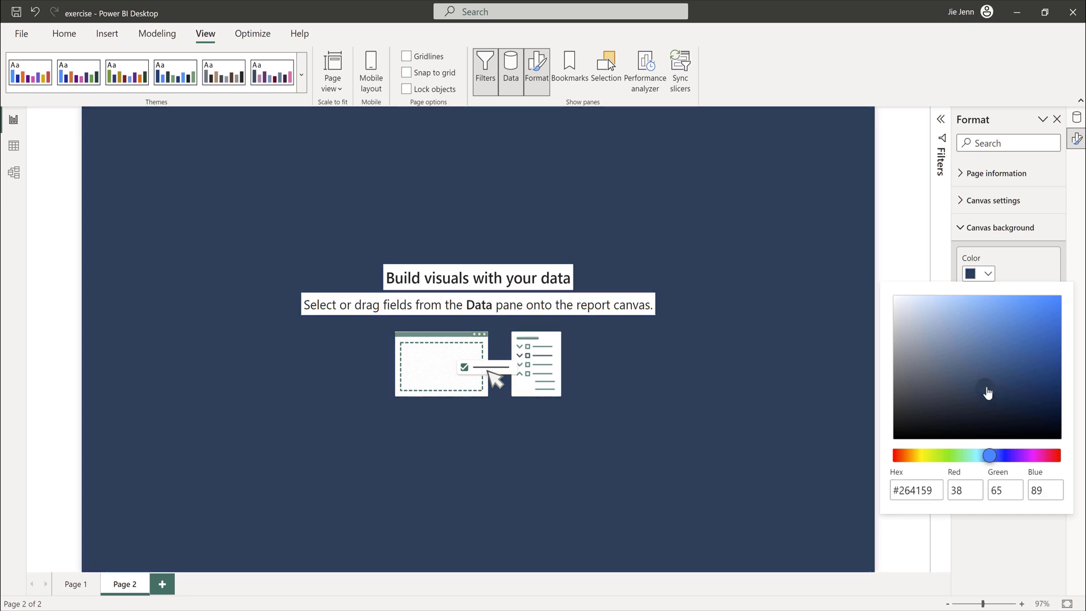
left_click(934, 489)
left_click(666, 473)
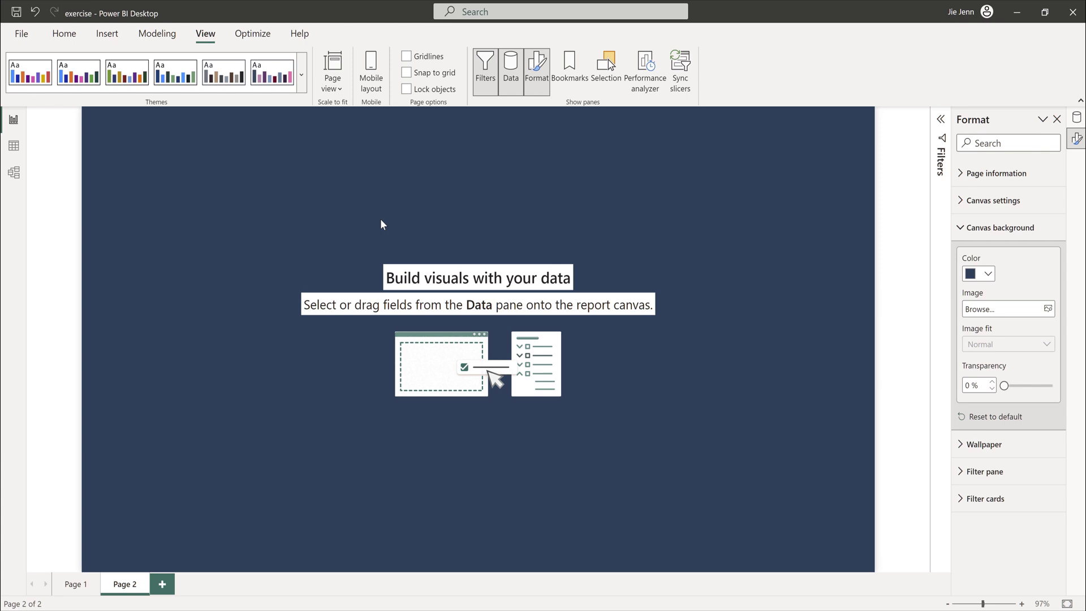
Insert the image file giphy.gif onto Page 2.
left_click(120, 34)
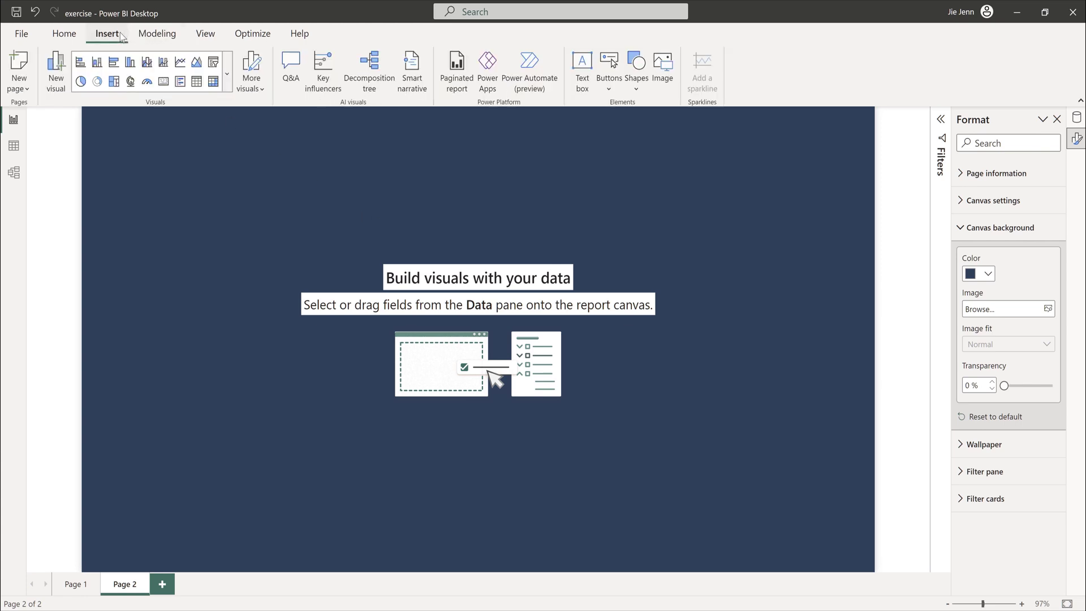
left_click(666, 66)
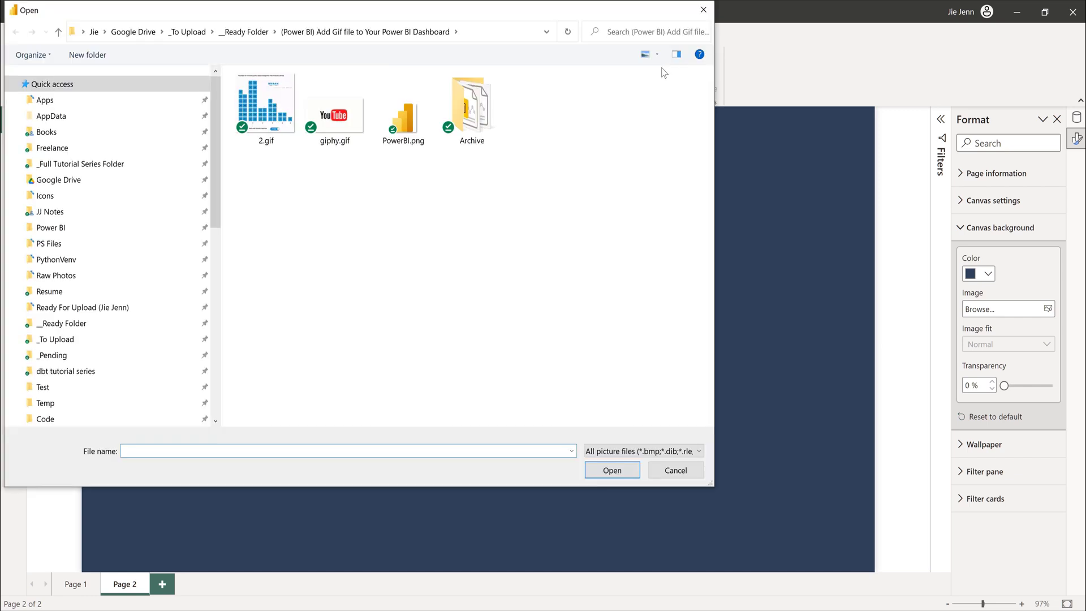
double_click(338, 122)
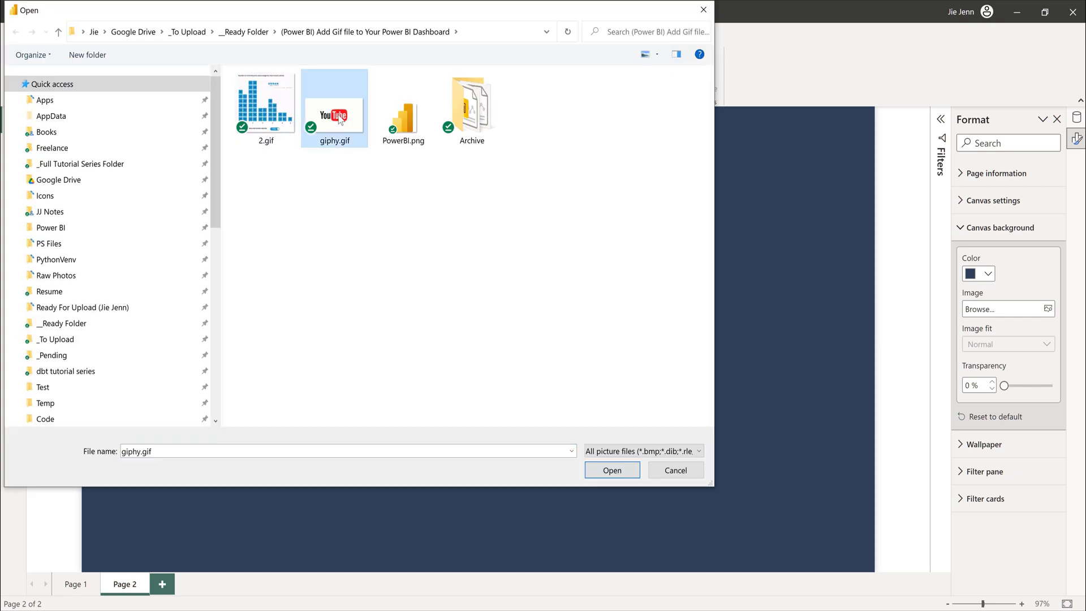
Delete the inserted giphy.gif image from Page 2 and place a blank button on the left half of the canvas.
left_click_drag(195, 261, 348, 360)
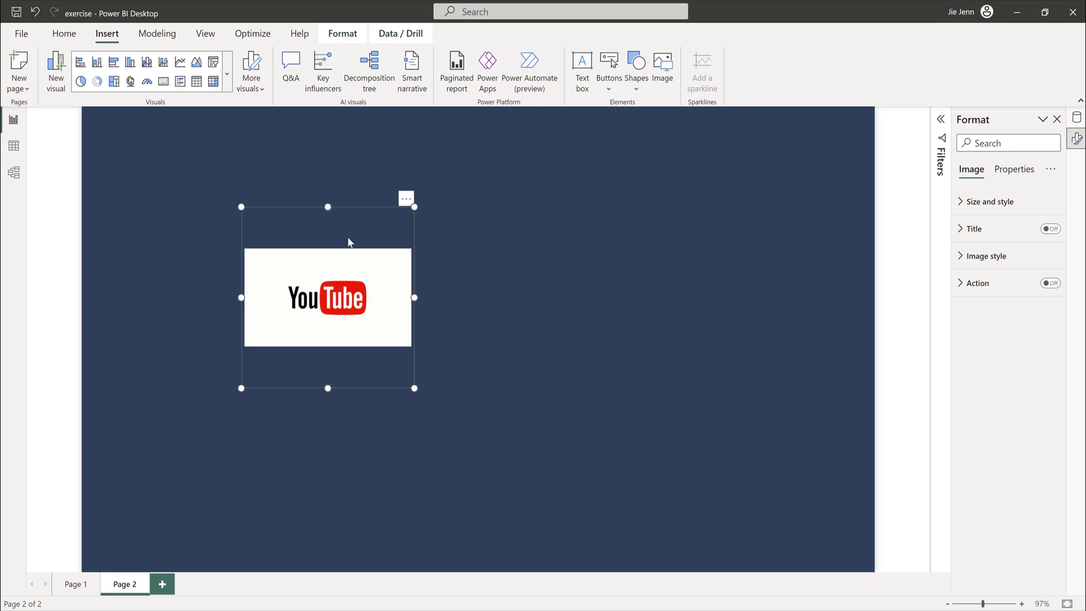
key("Delete")
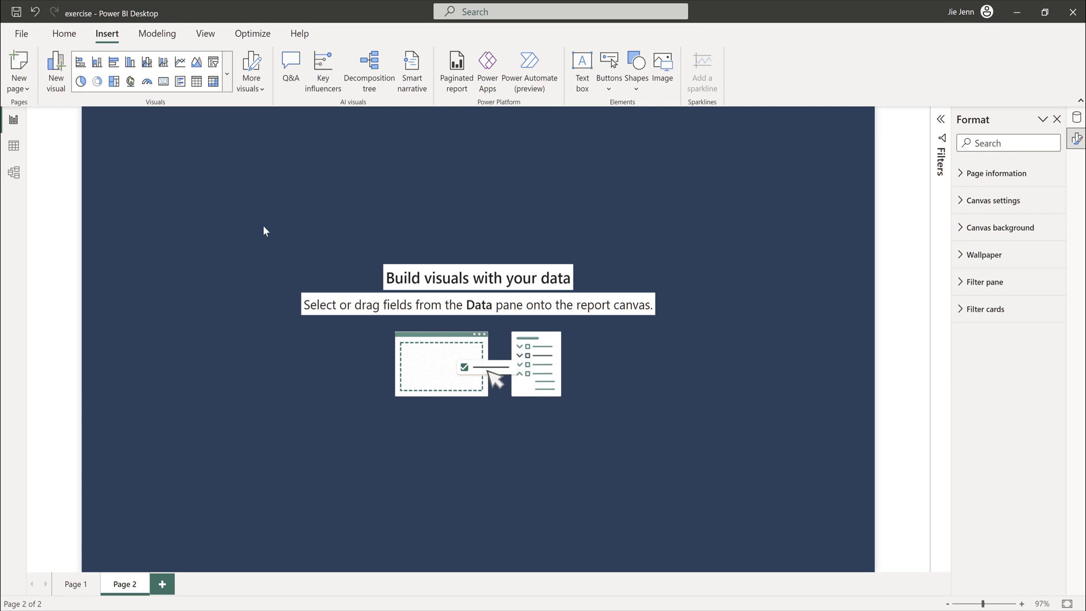
left_click(611, 90)
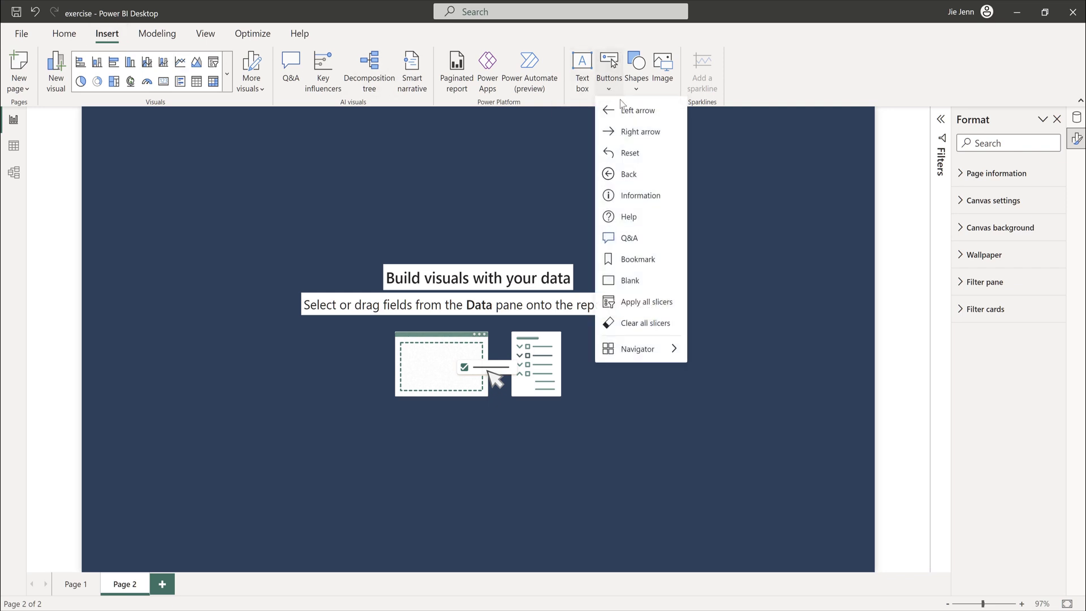
left_click(638, 283)
left_click_drag(123, 129, 242, 258)
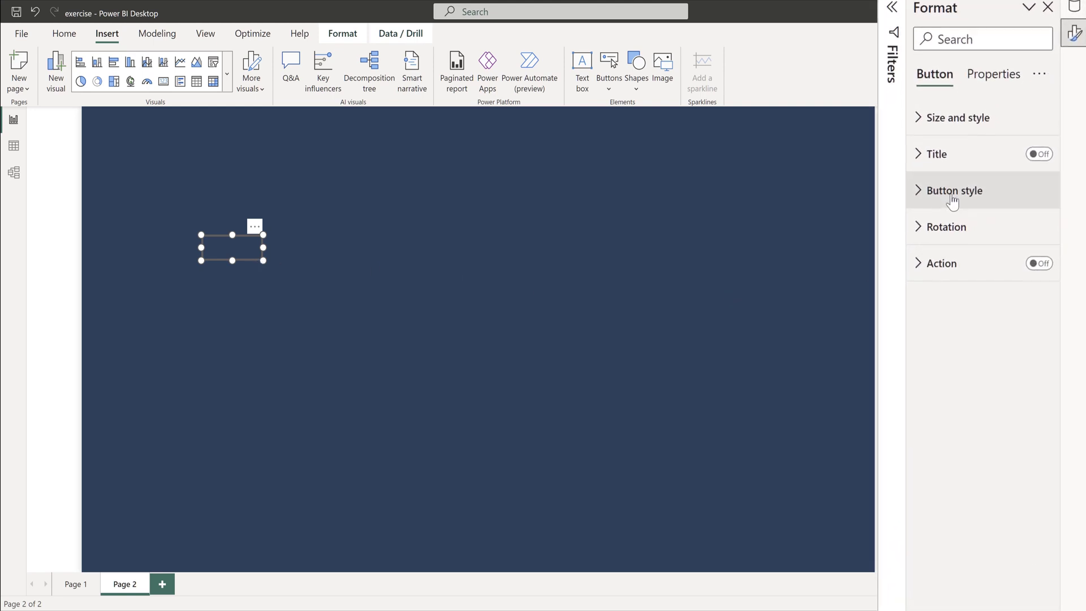
Turn on the blank button's fill and use giphy.gif as its fill image.
left_click(952, 201)
scroll(953, 306, "down", 2)
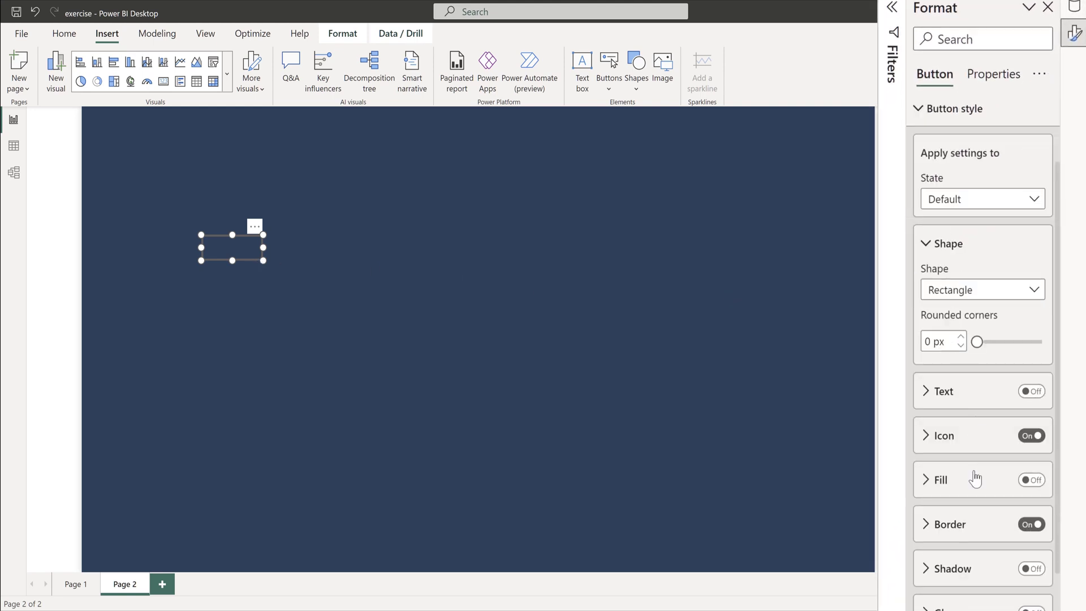
left_click(1029, 481)
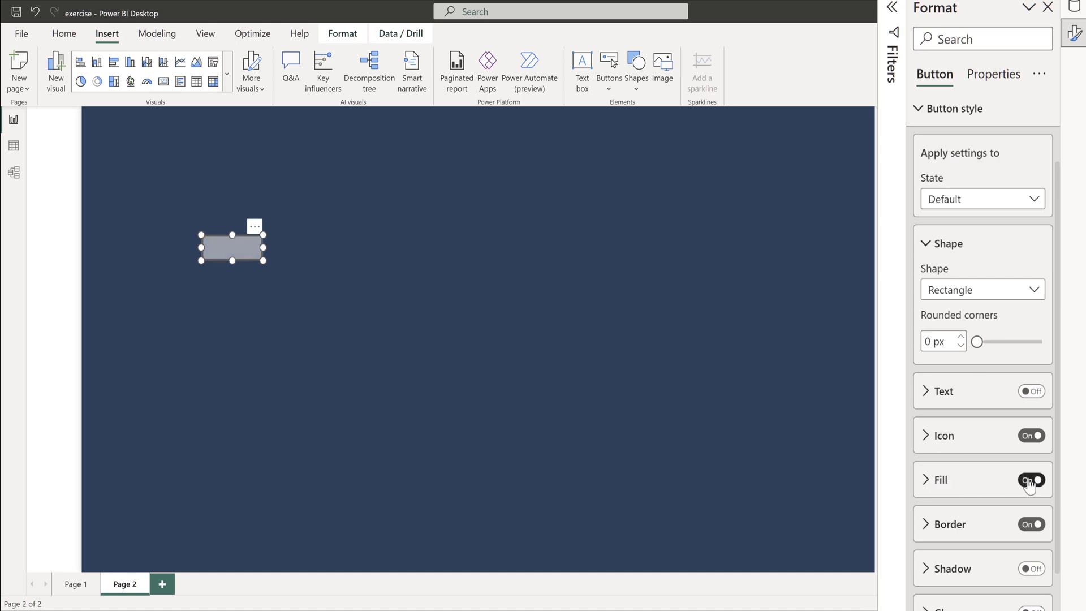
left_click(929, 483)
scroll(996, 490, "down", 3)
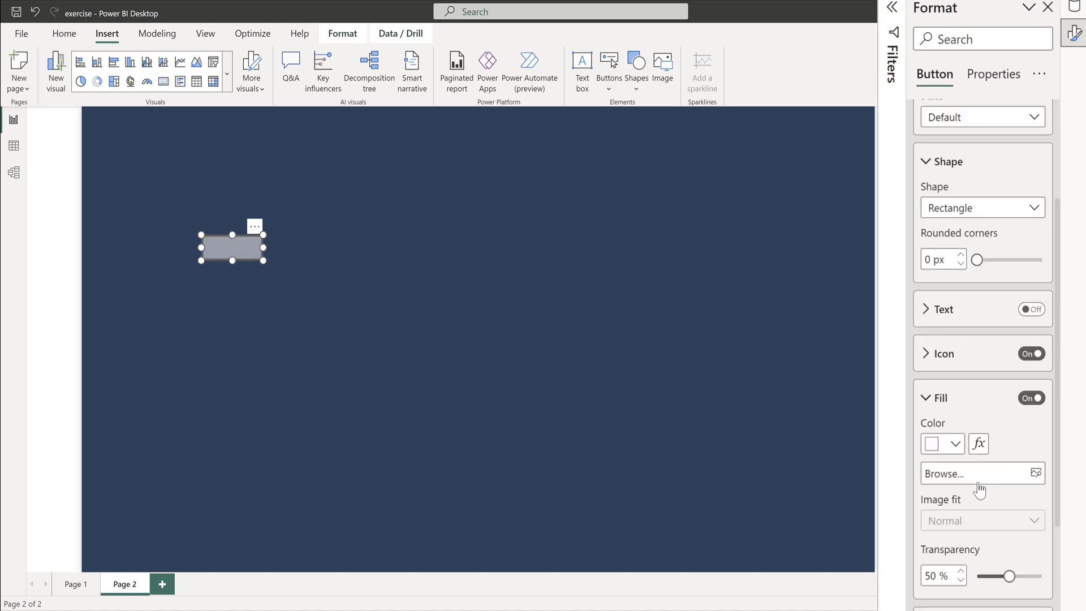
left_click(1012, 473)
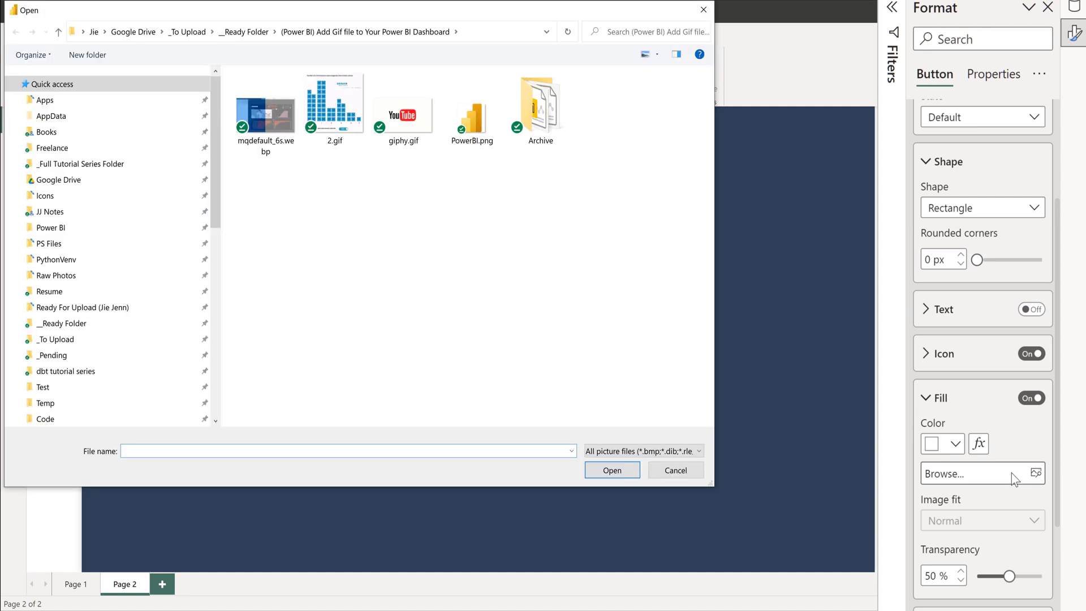
double_click(402, 124)
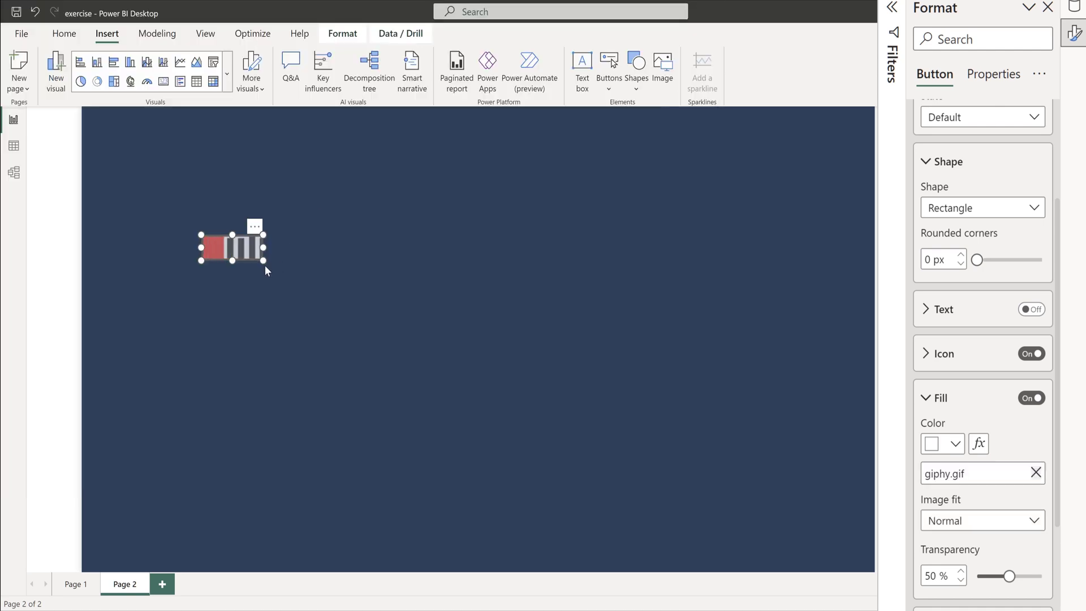
Enlarge the button and set its fill's image fit to Fit with 0% transparency.
left_click_drag(293, 289, 368, 326)
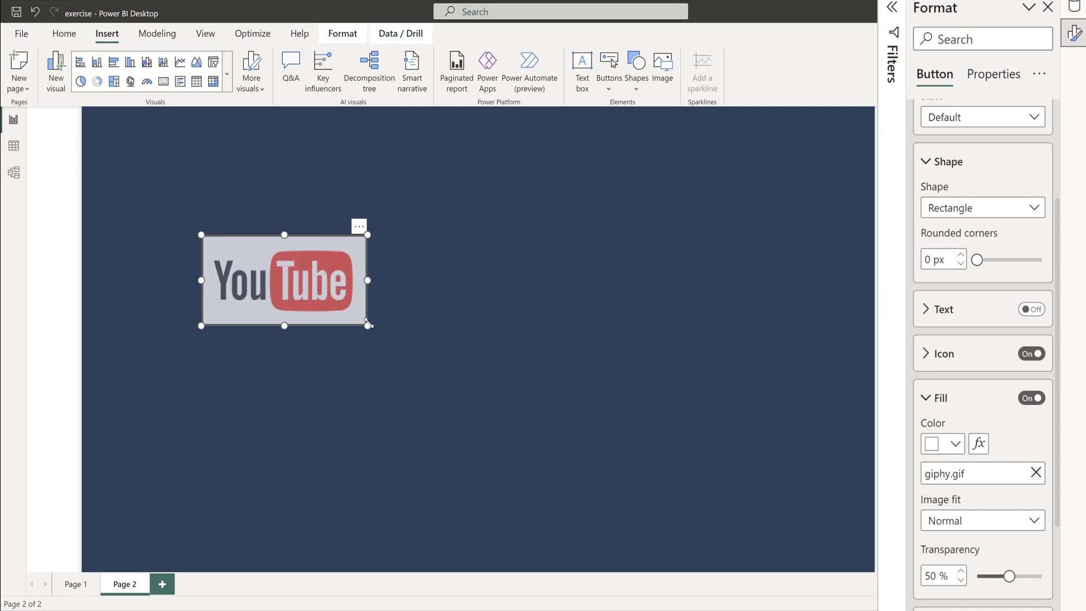
left_click(961, 523)
left_click(946, 564)
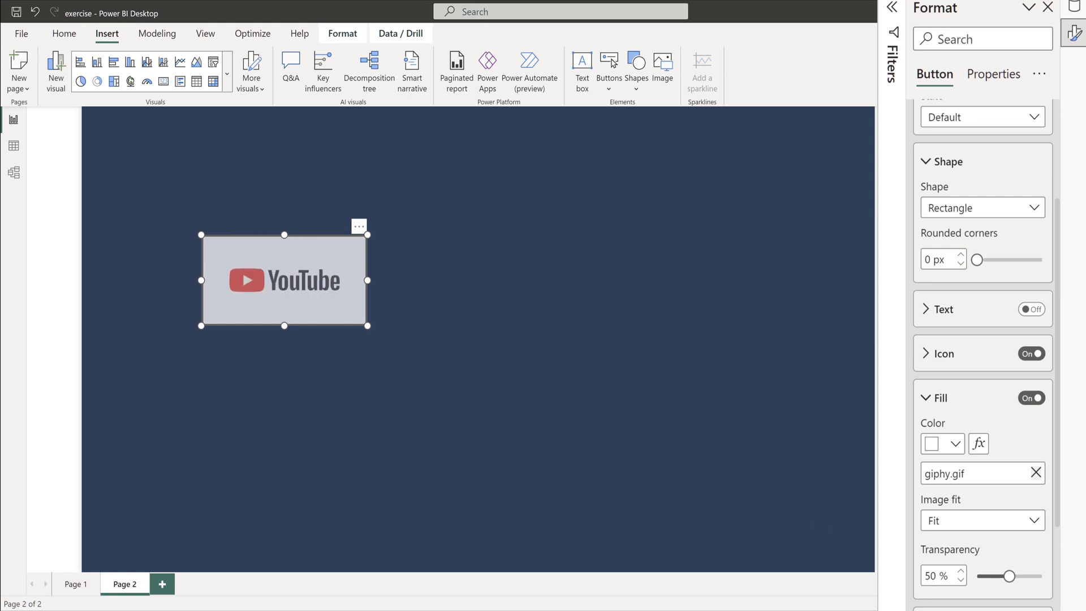
left_click_drag(1009, 575, 977, 575)
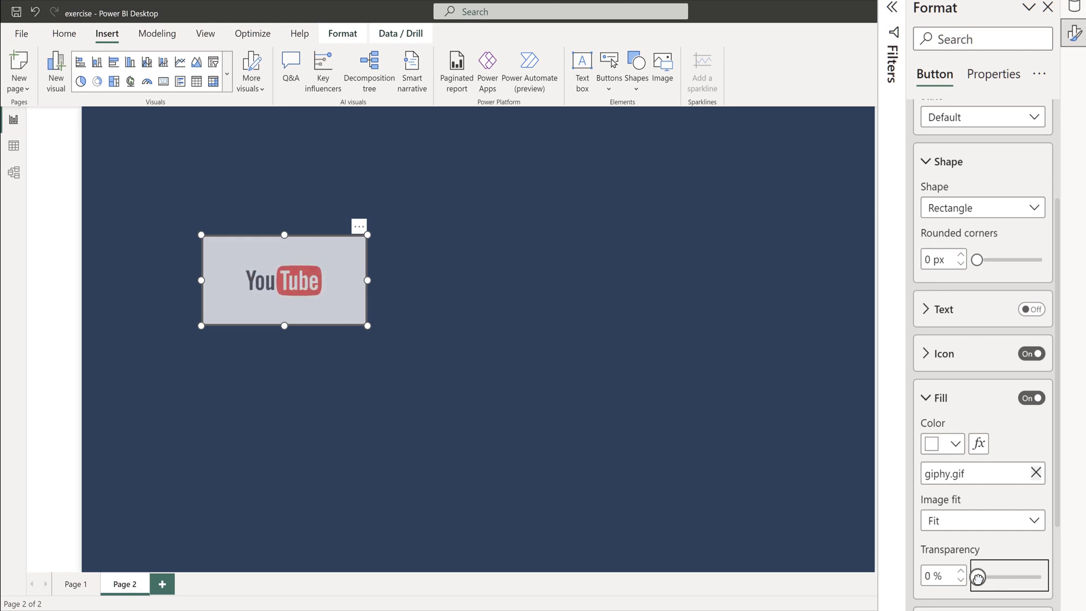
left_click(467, 403)
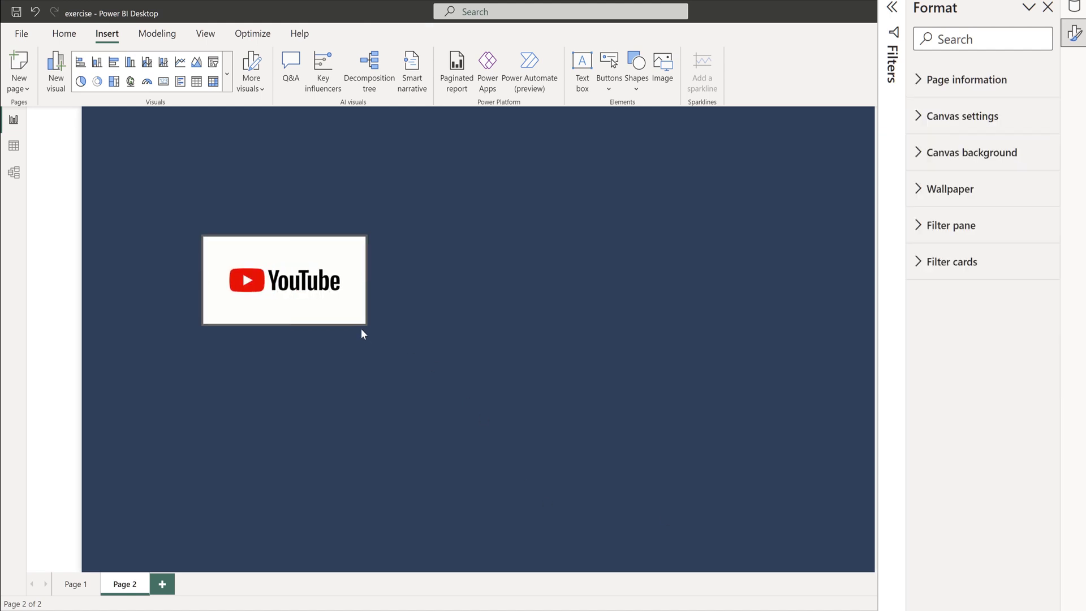
Enlarge the GIF button slightly from its lower-right corner and deselect it.
left_click(360, 323)
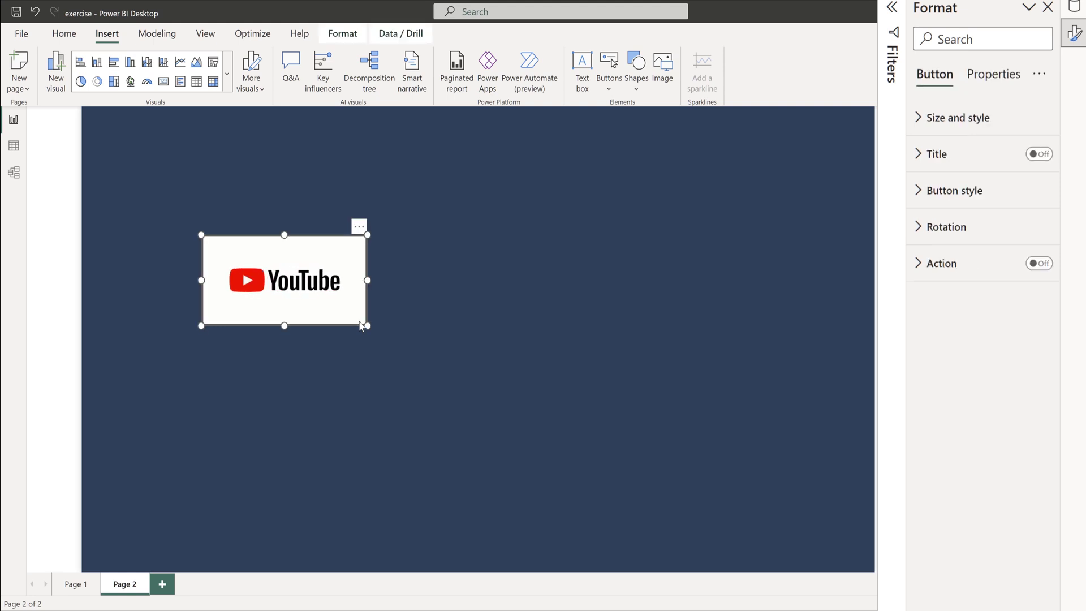
left_click_drag(355, 328, 374, 366)
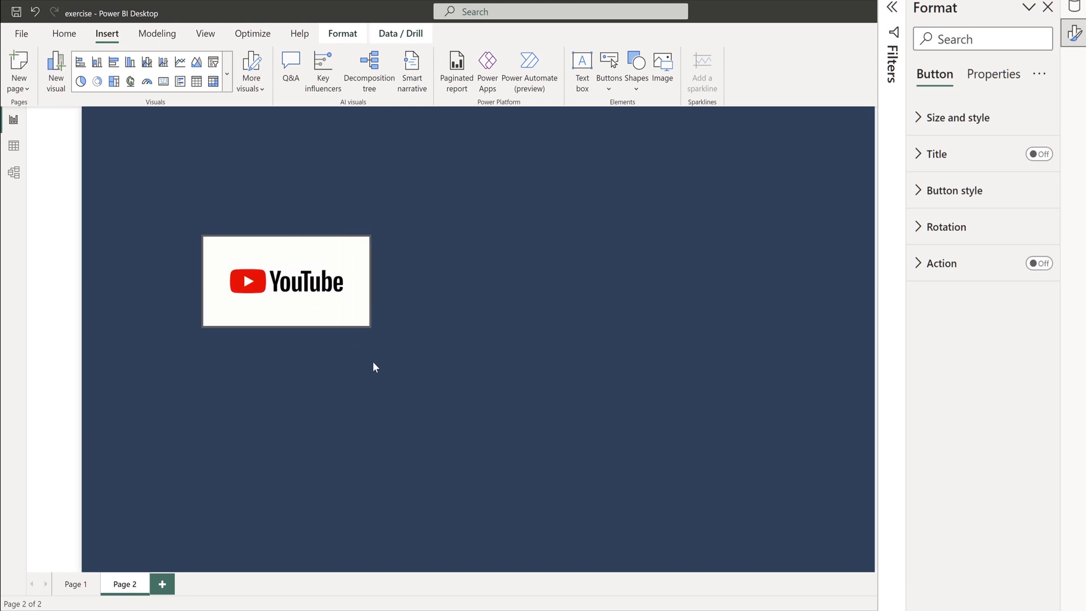
left_click(421, 351)
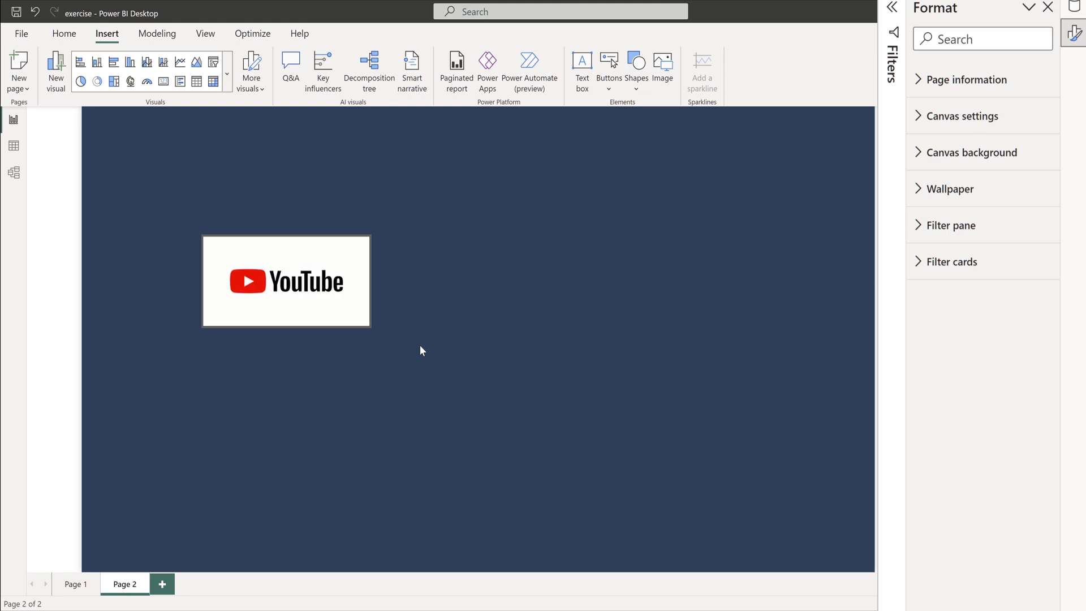
Set the GIF button's border to 100% transparency and 11 px width.
left_click(367, 327)
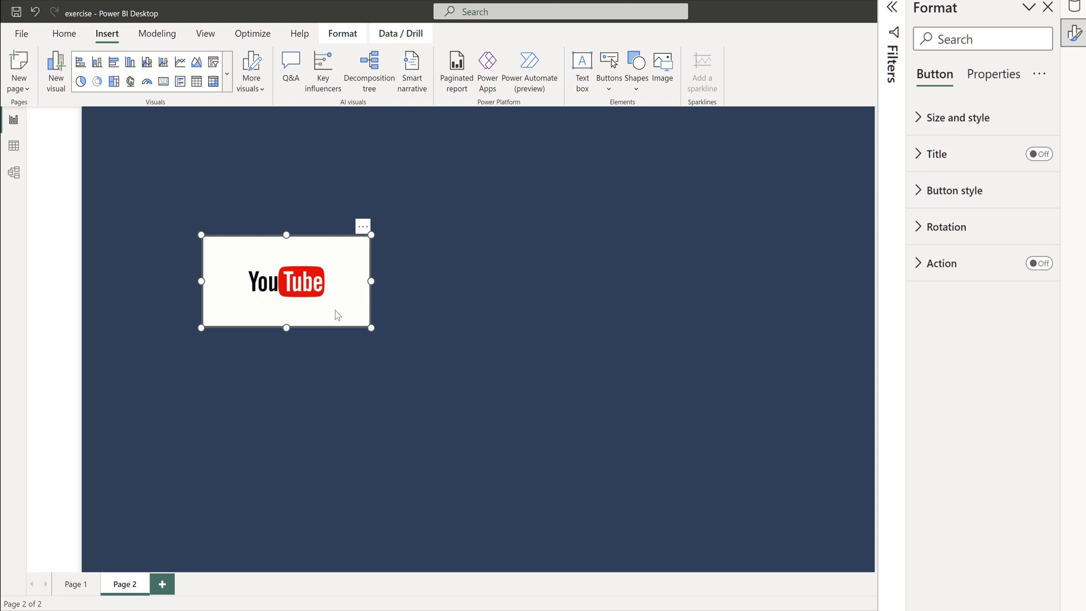
left_click(982, 199)
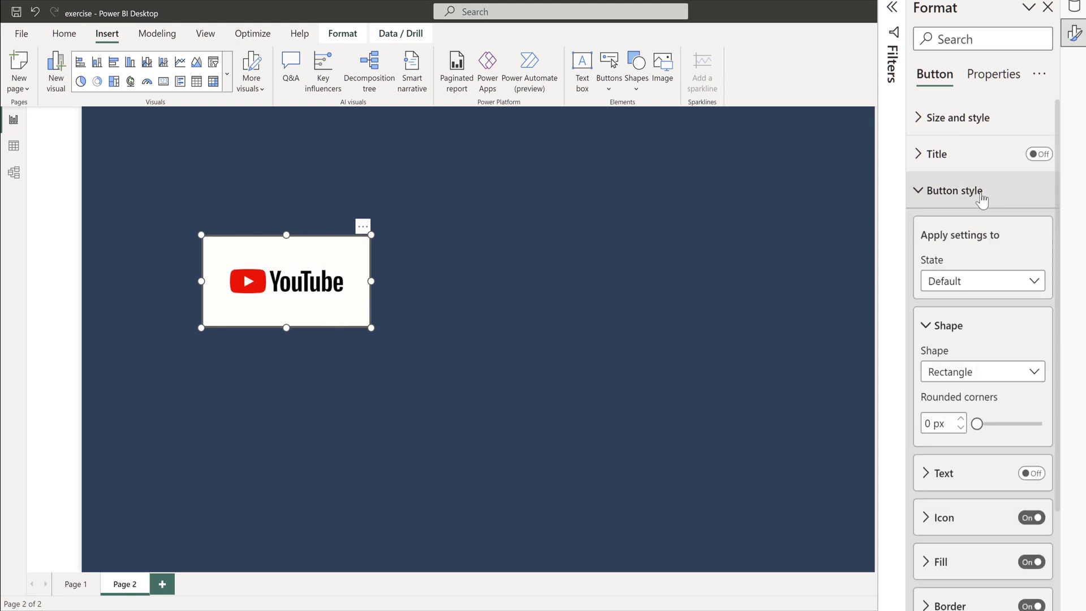
scroll(950, 516, "down", 2)
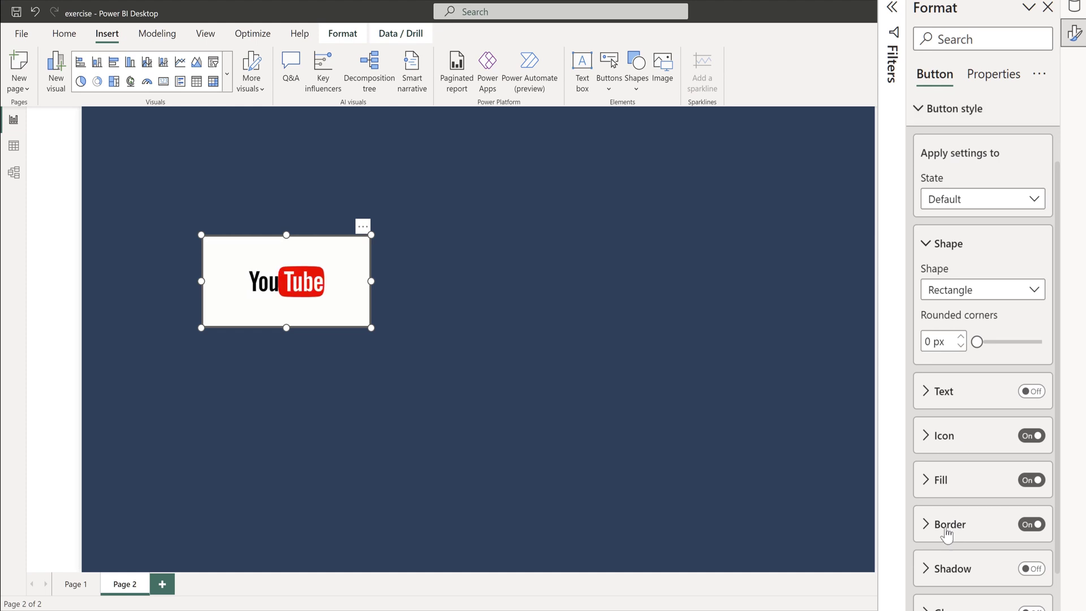
left_click(947, 529)
scroll(952, 523, "down", 4)
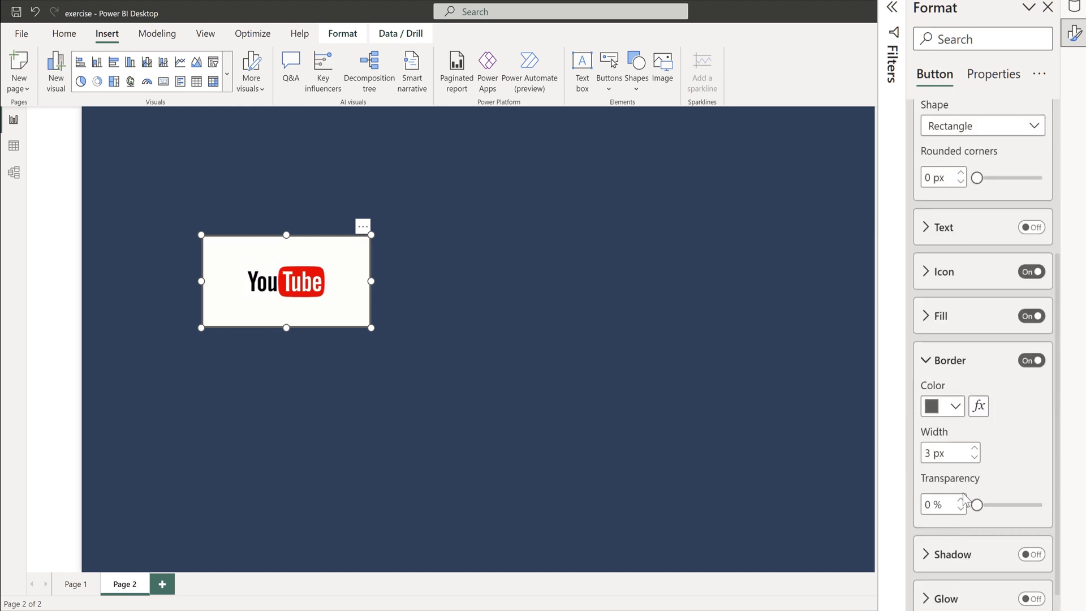
left_click_drag(977, 505, 1063, 509)
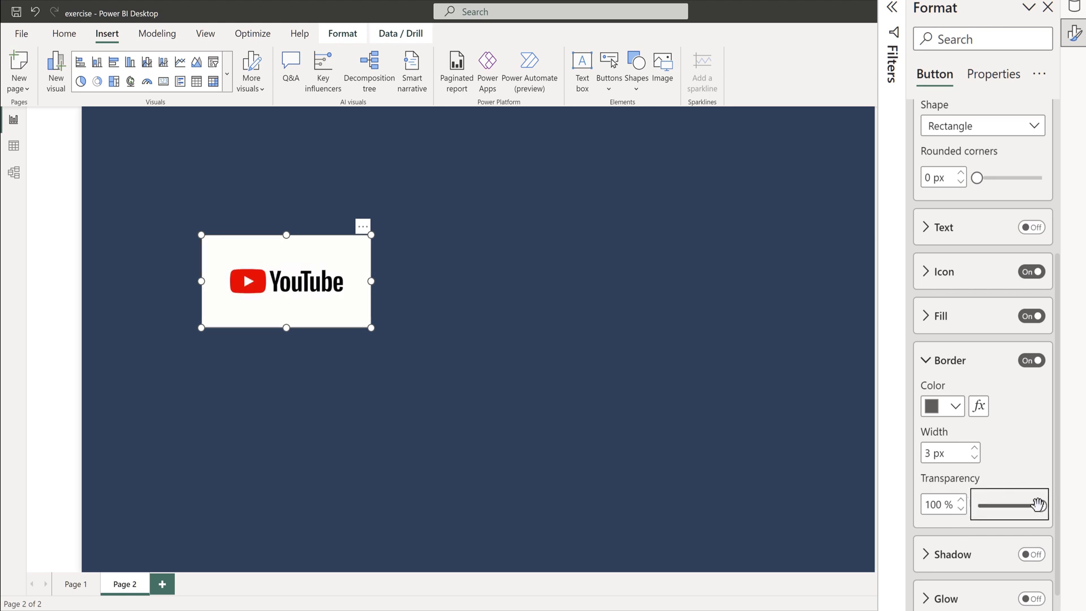
left_click(975, 450)
left_click(598, 406)
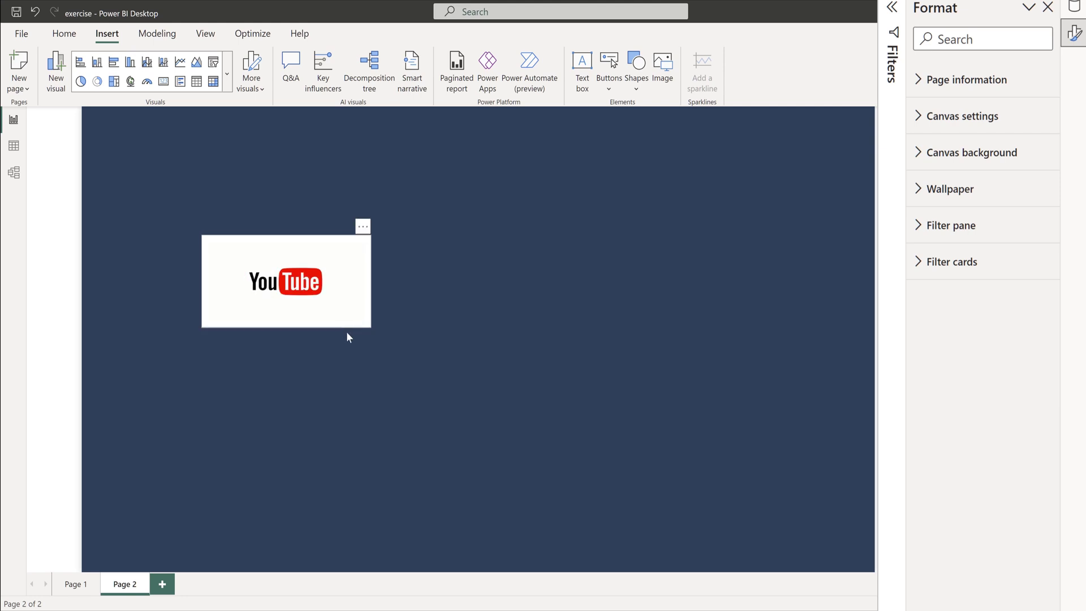
Move the GIF button slightly down and to the right, and set its border transparency to 0%.
left_click_drag(344, 326, 358, 348)
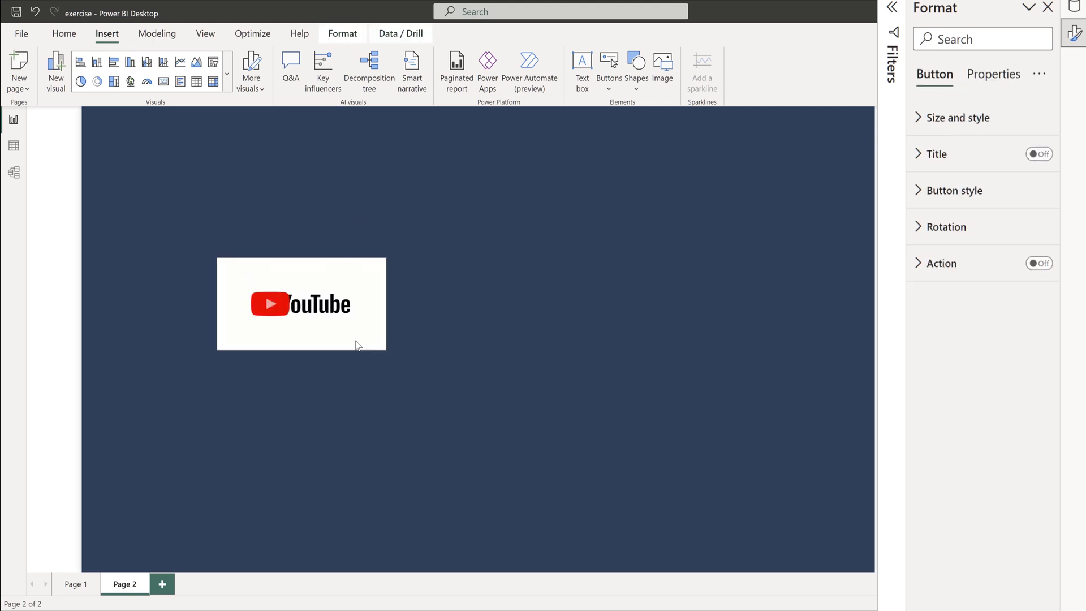
left_click(918, 191)
scroll(962, 447, "down", 3)
left_click(958, 441)
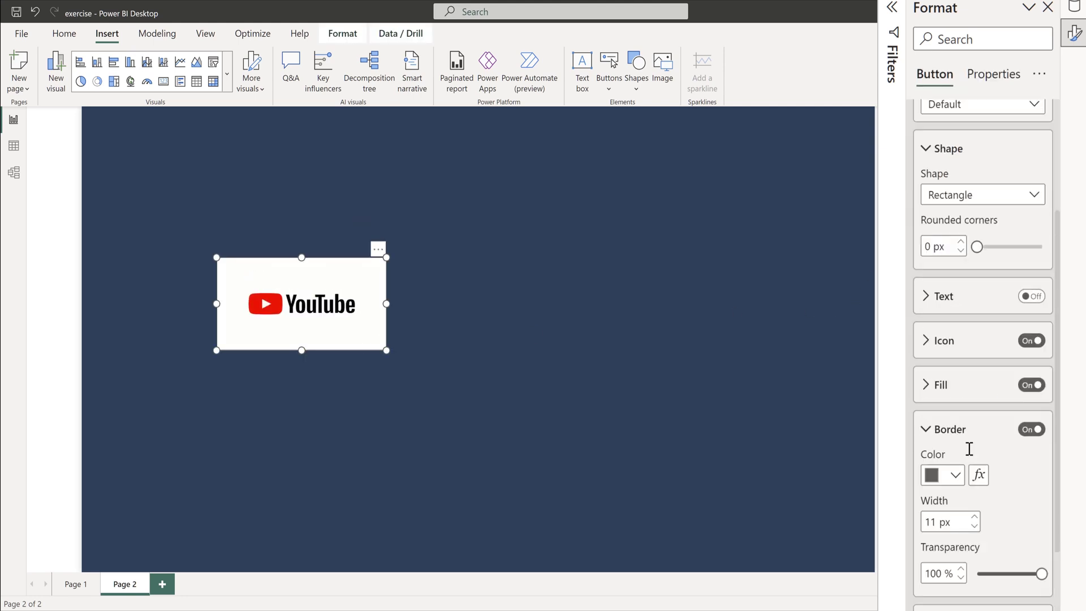
scroll(967, 453, "down", 2)
left_click_drag(1043, 495, 965, 498)
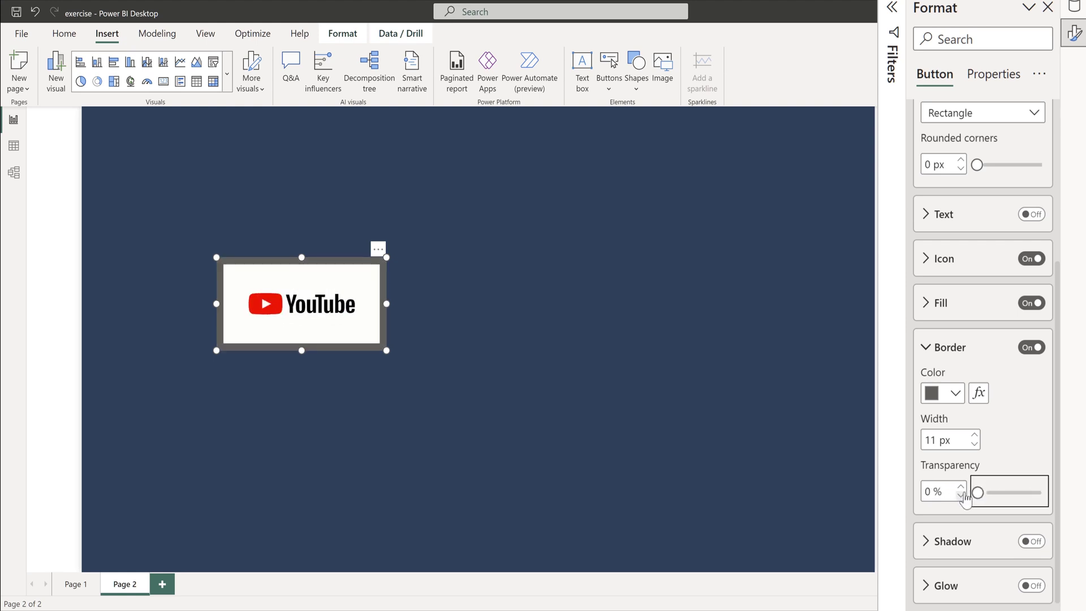
Try a 6 px border width on the GIF button and settle on 4 px.
double_click(938, 440)
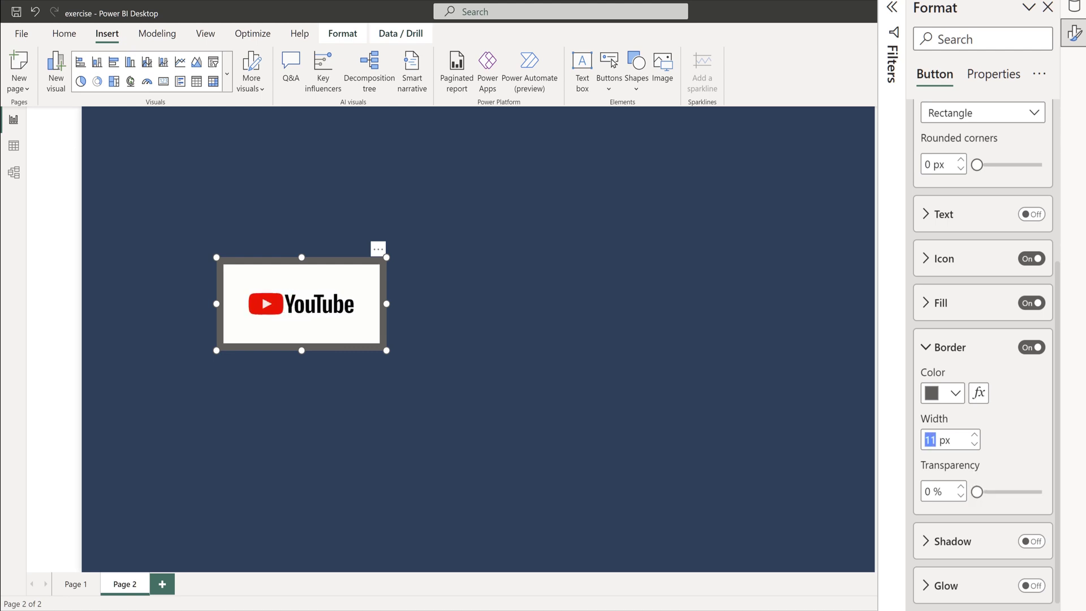
type("6")
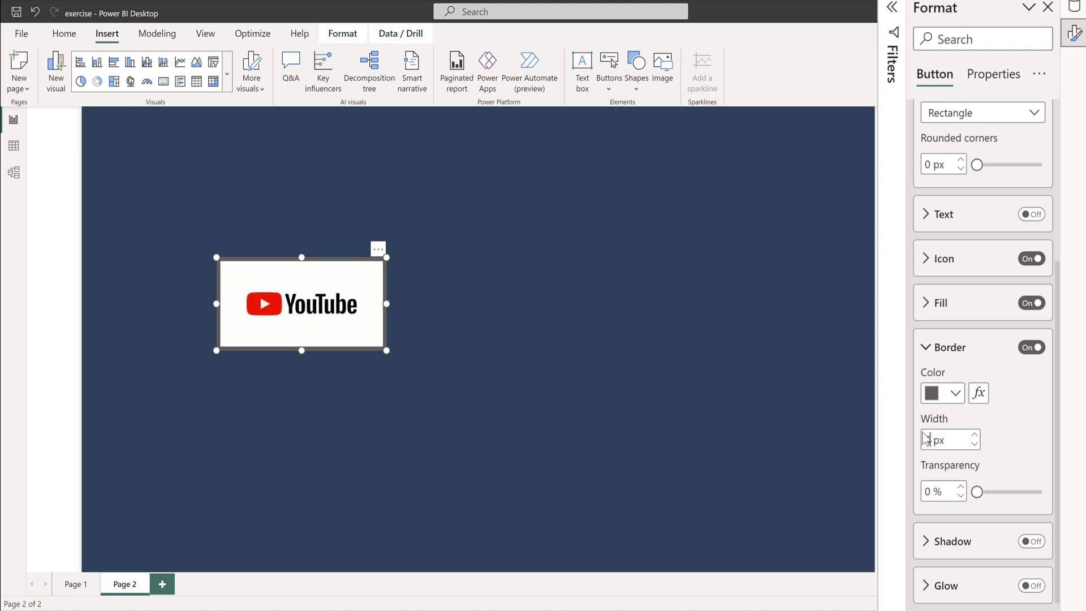
double_click(969, 445)
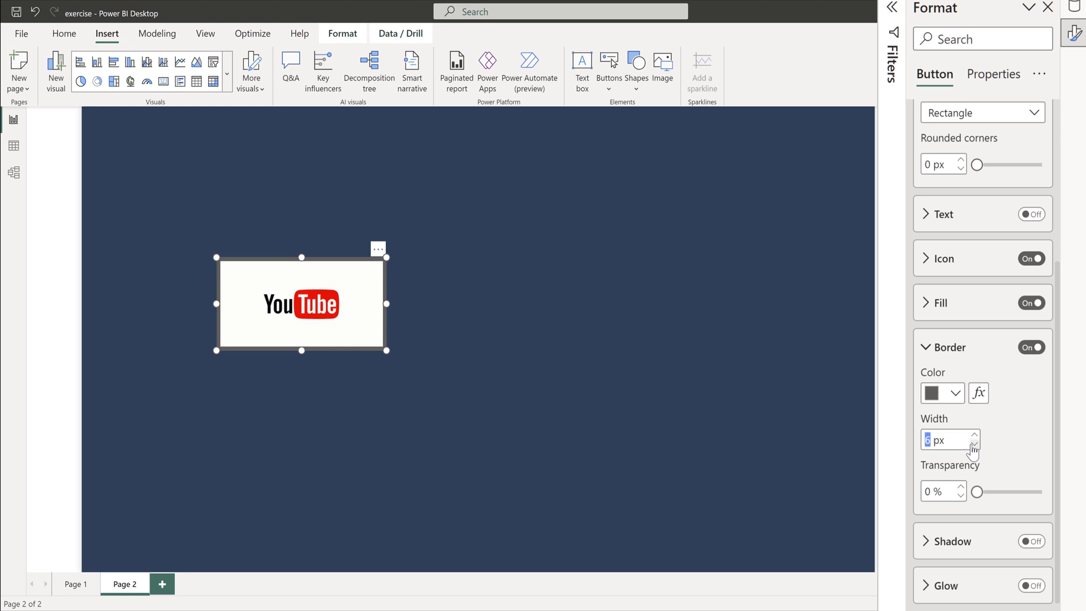
type("4")
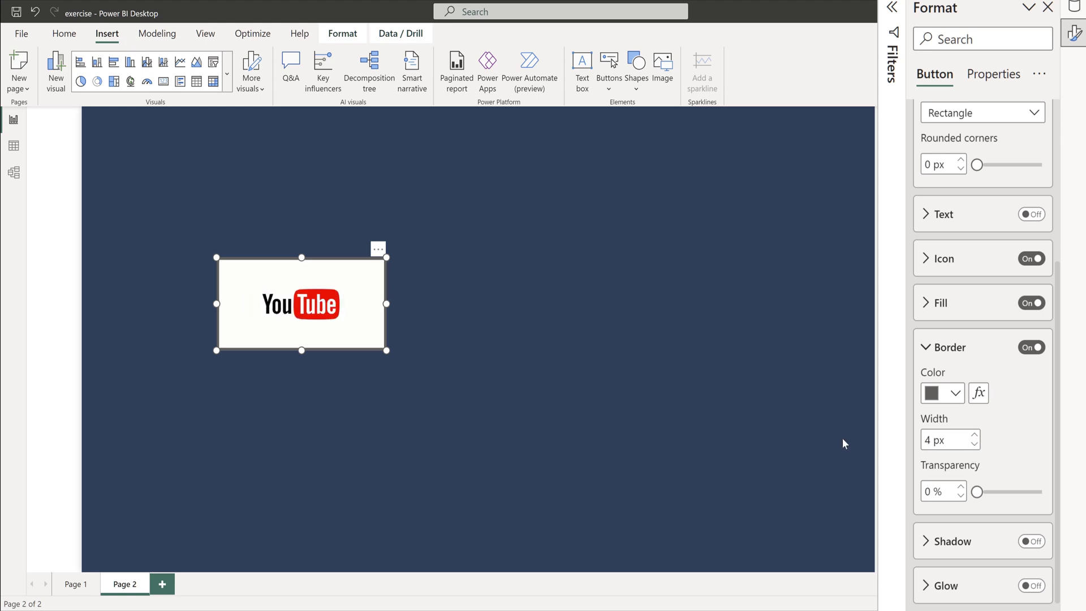
left_click(488, 372)
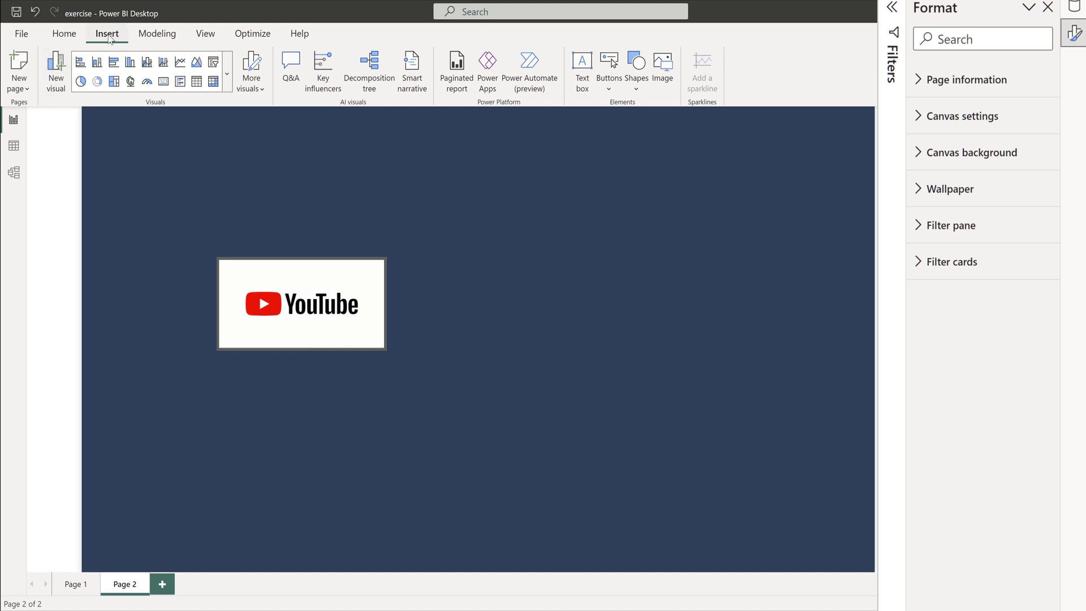
Insert a rectangle shape and position and size it so that it fully covers the GIF button with a margin.
left_click(633, 90)
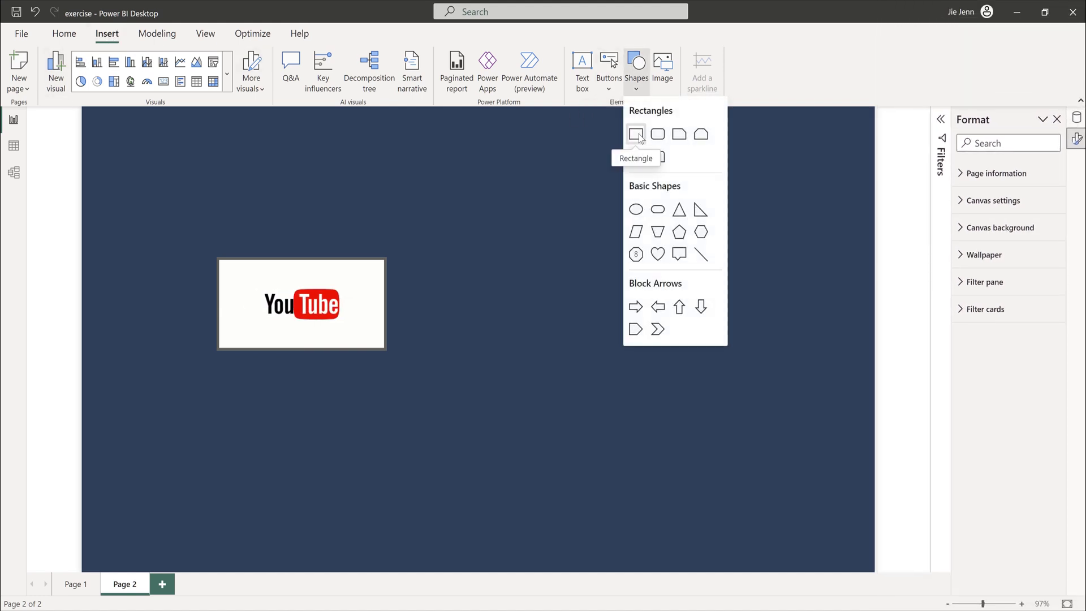
left_click(637, 135)
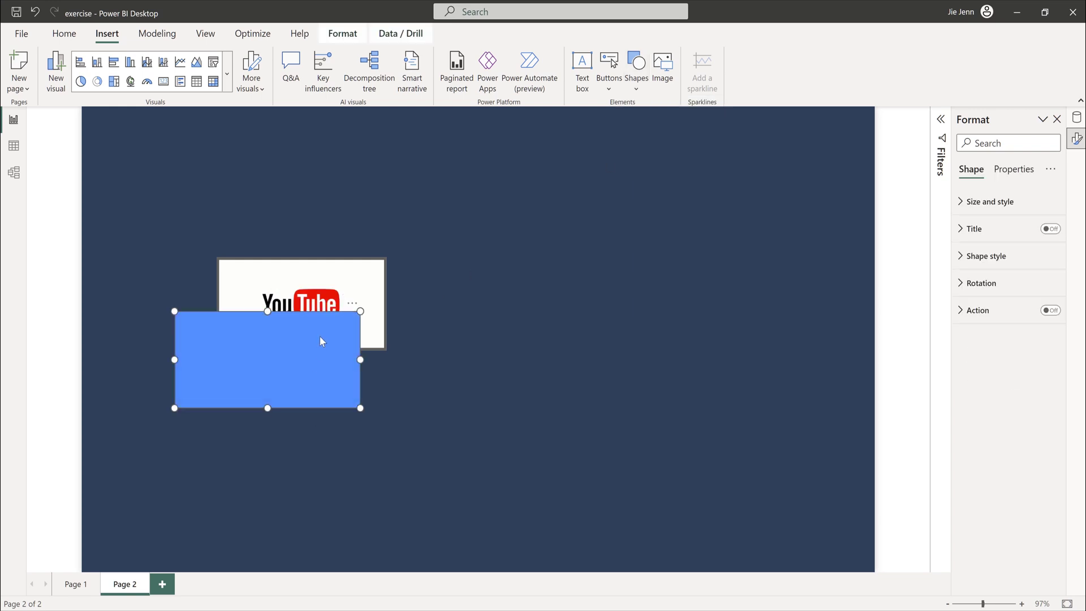
left_click_drag(320, 342, 407, 363)
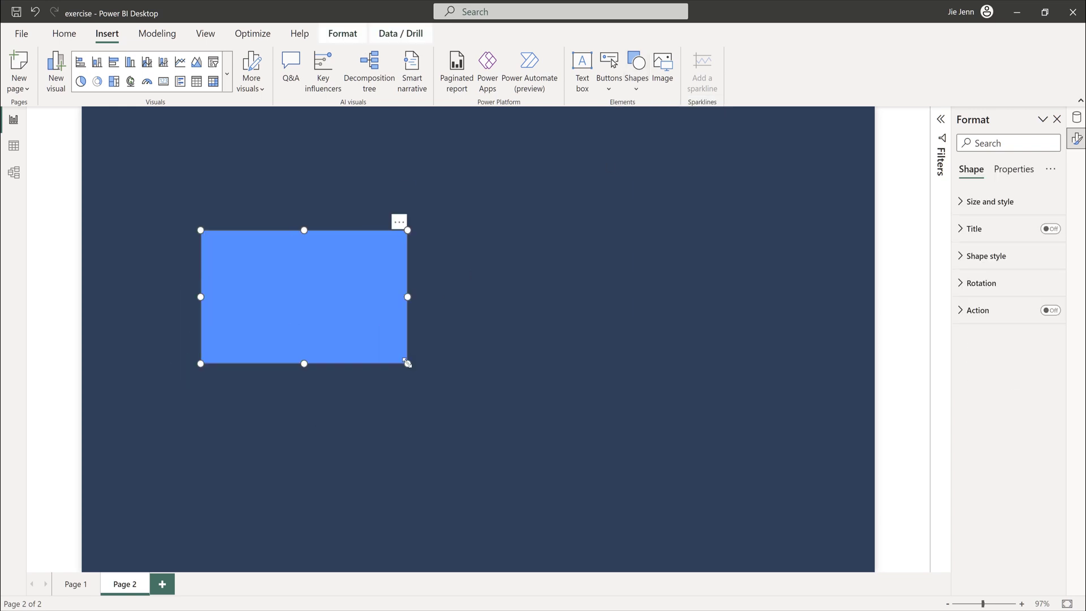
Send the blue rectangle behind the GIF button and centre the button on it.
left_click(347, 35)
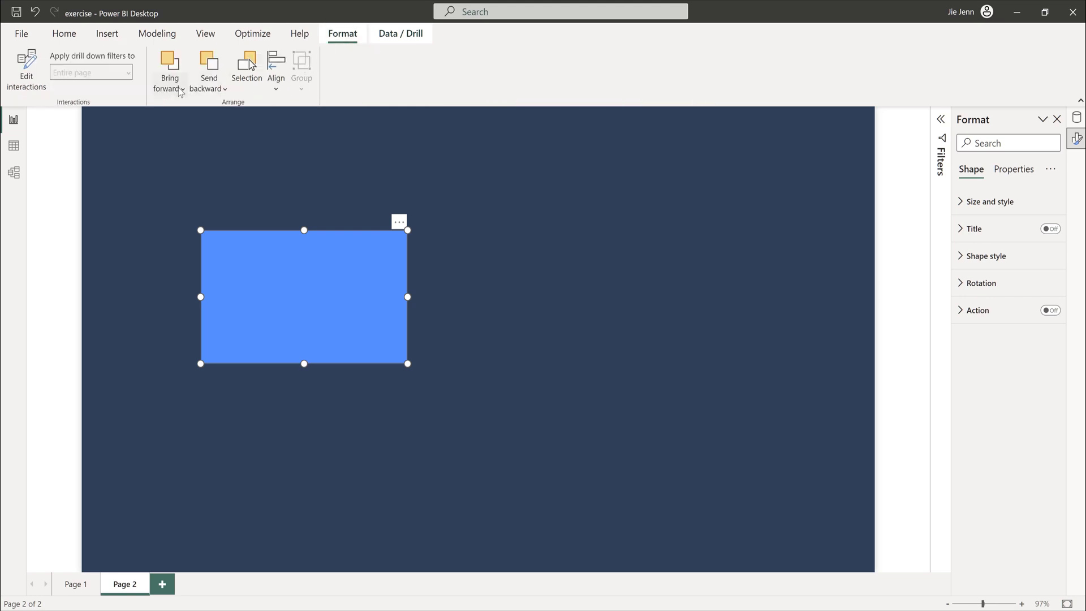
left_click(210, 85)
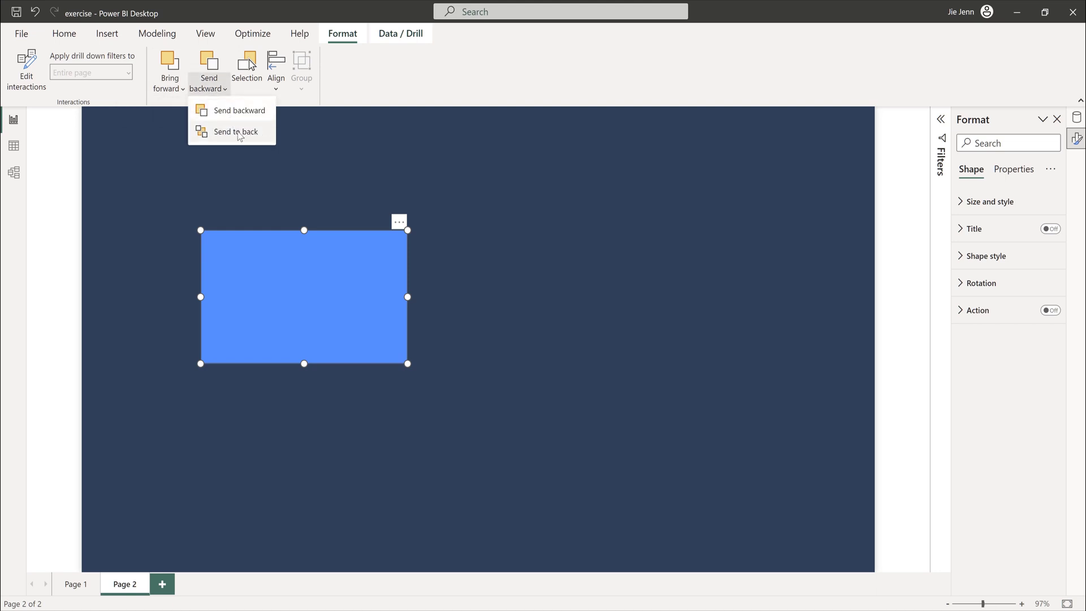
left_click(239, 133)
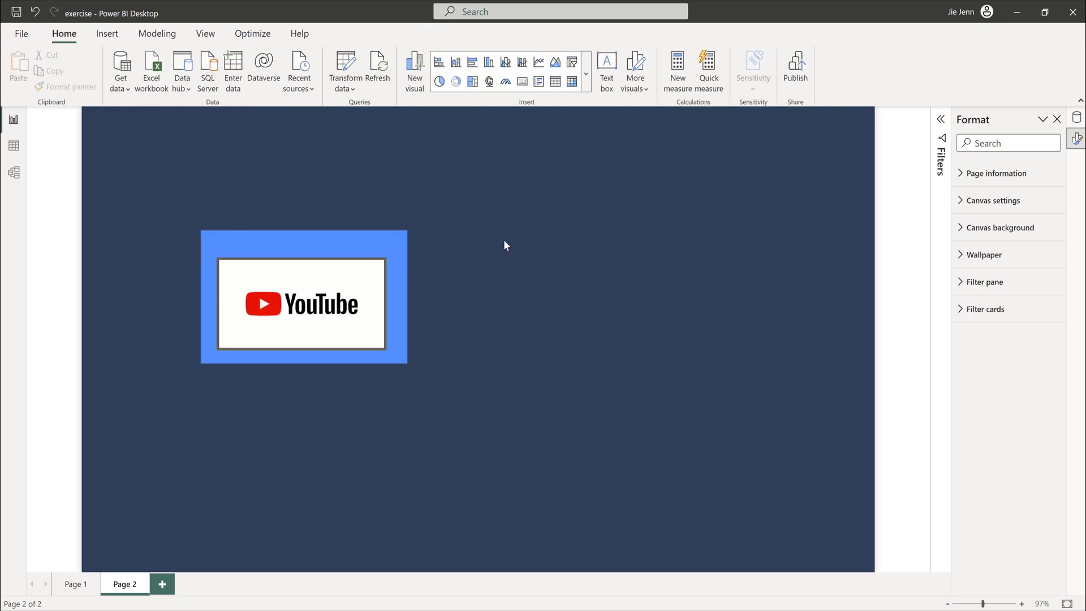
left_click(363, 333)
left_click_drag(352, 339, 348, 331)
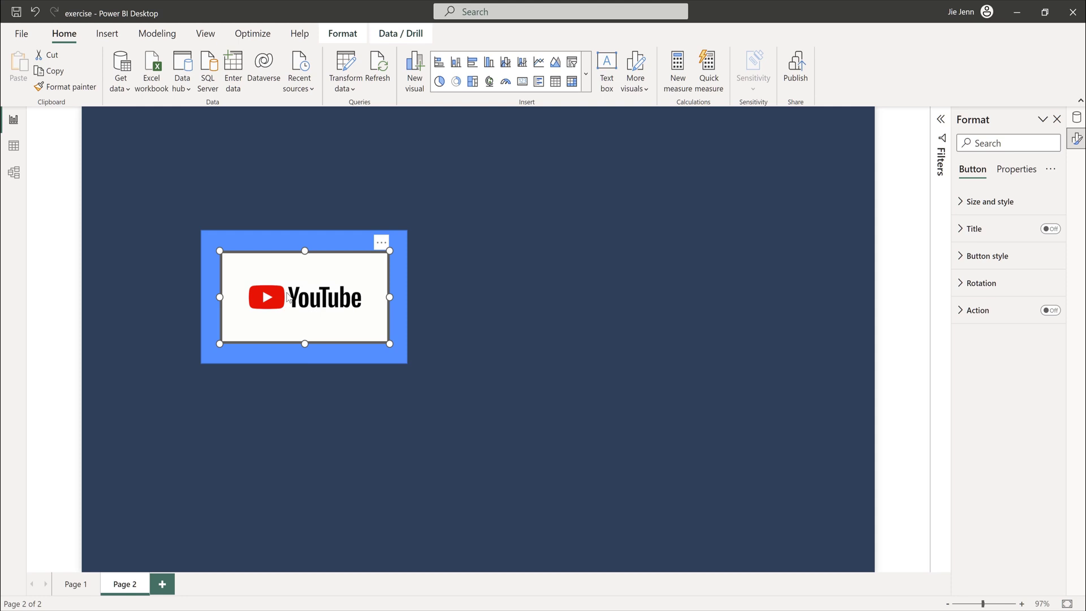
Give the backdrop rectangle a white fill and 7 px rounded corners.
left_click(406, 259)
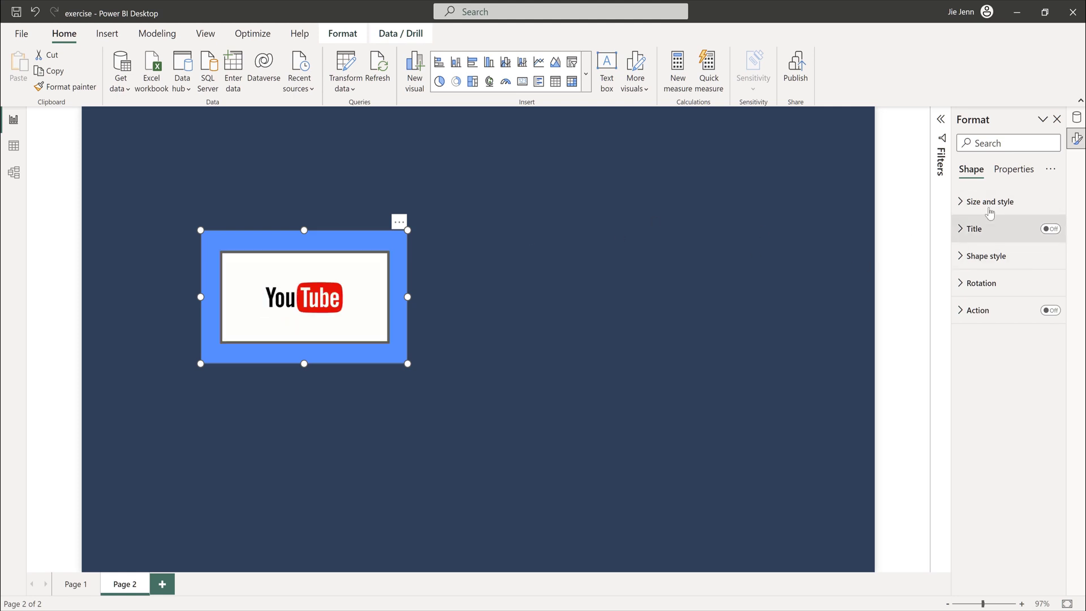
left_click(987, 260)
scroll(996, 362, "down", 1)
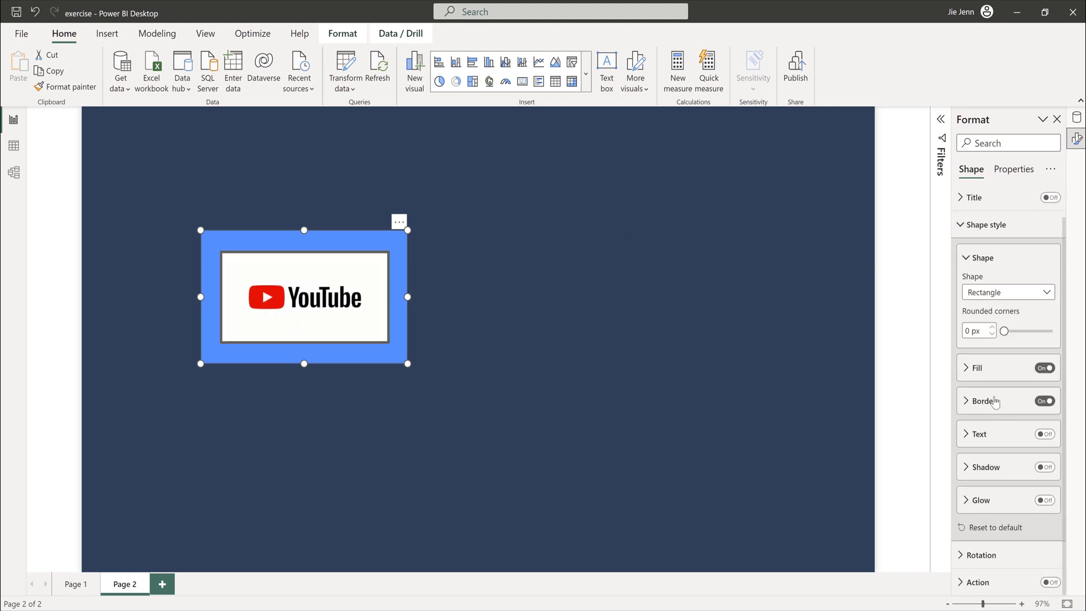
left_click(987, 370)
left_click(984, 403)
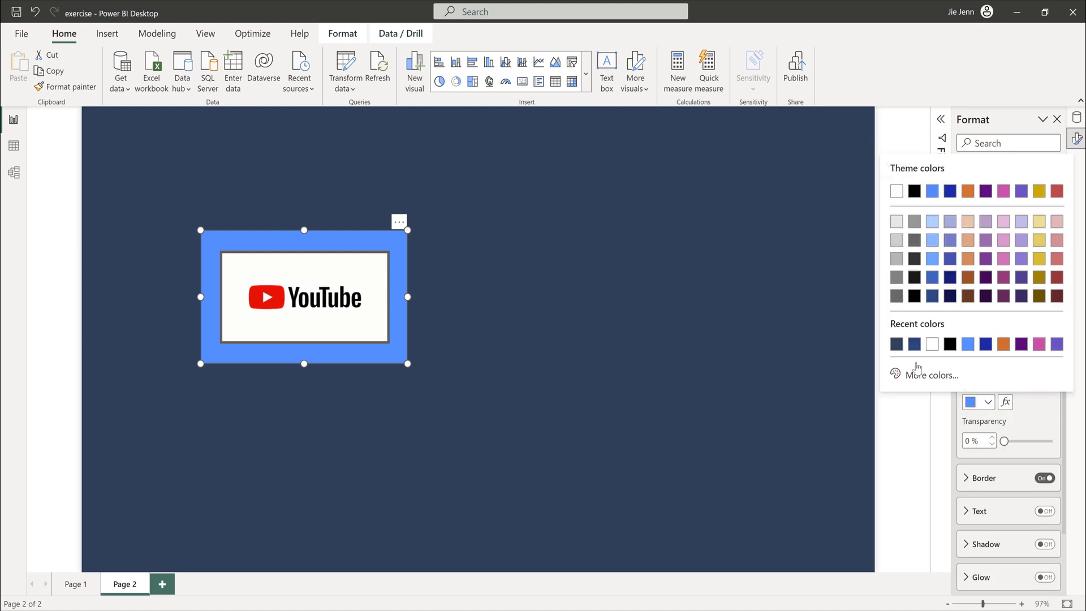
left_click(932, 345)
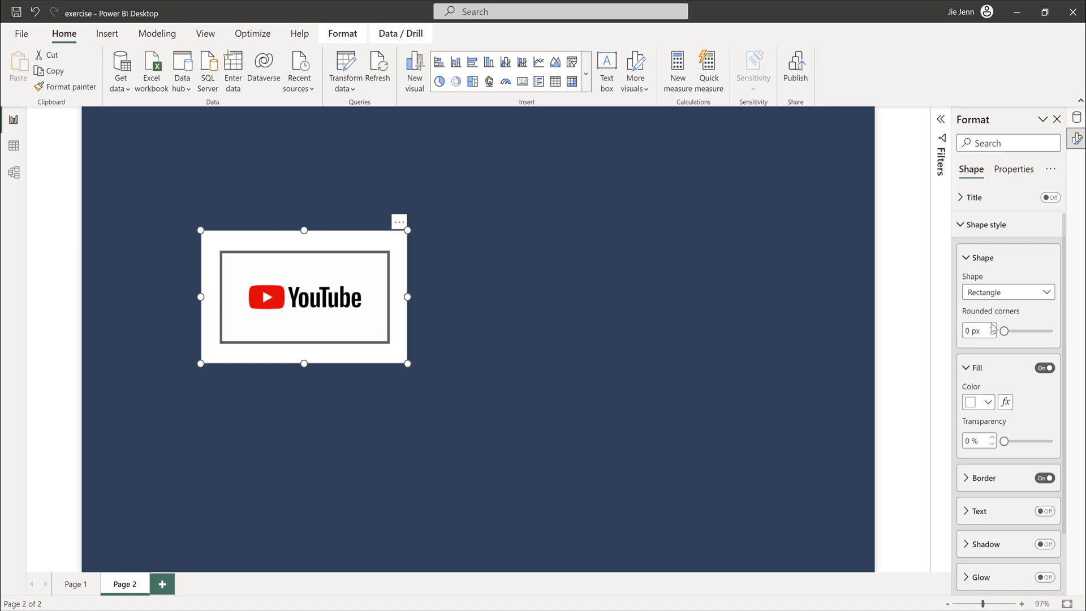
scroll(993, 331, "up", 7)
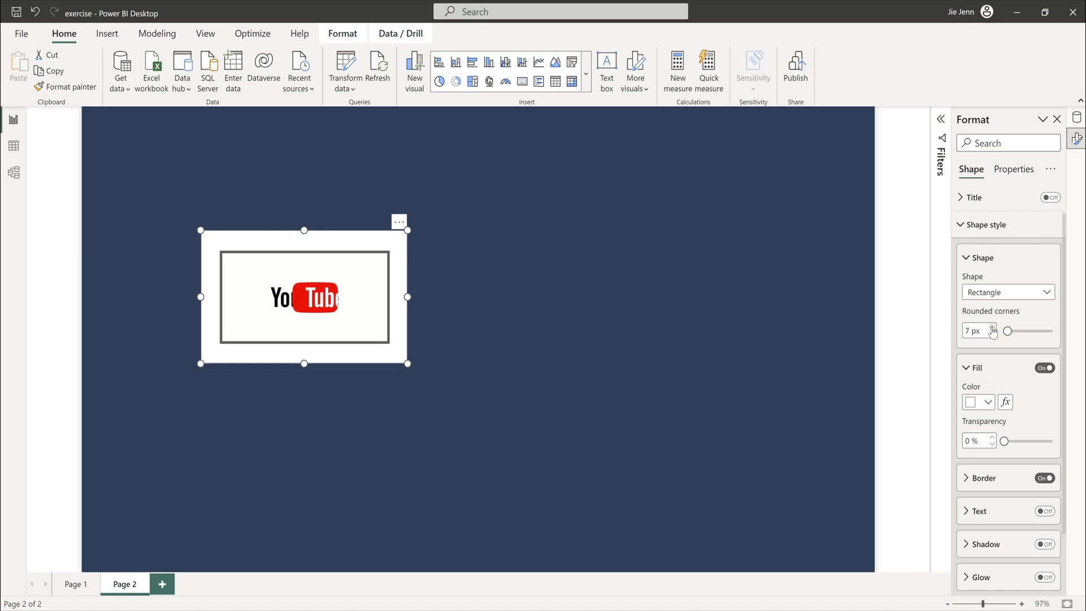
left_click(624, 312)
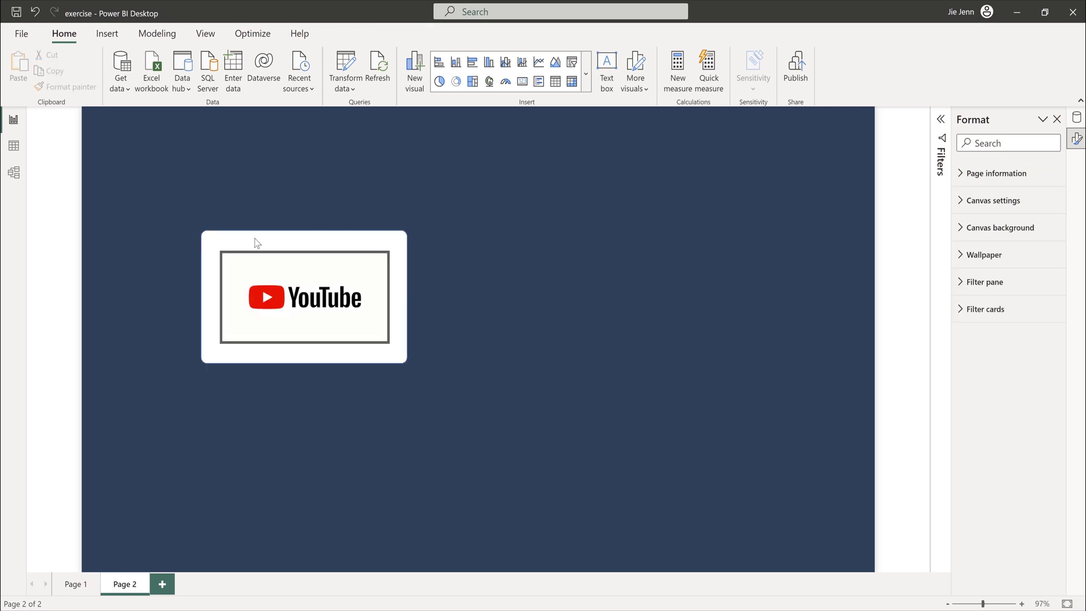
Group the GIF button with its white backdrop and move the group up and to the left.
left_click_drag(179, 196, 442, 388)
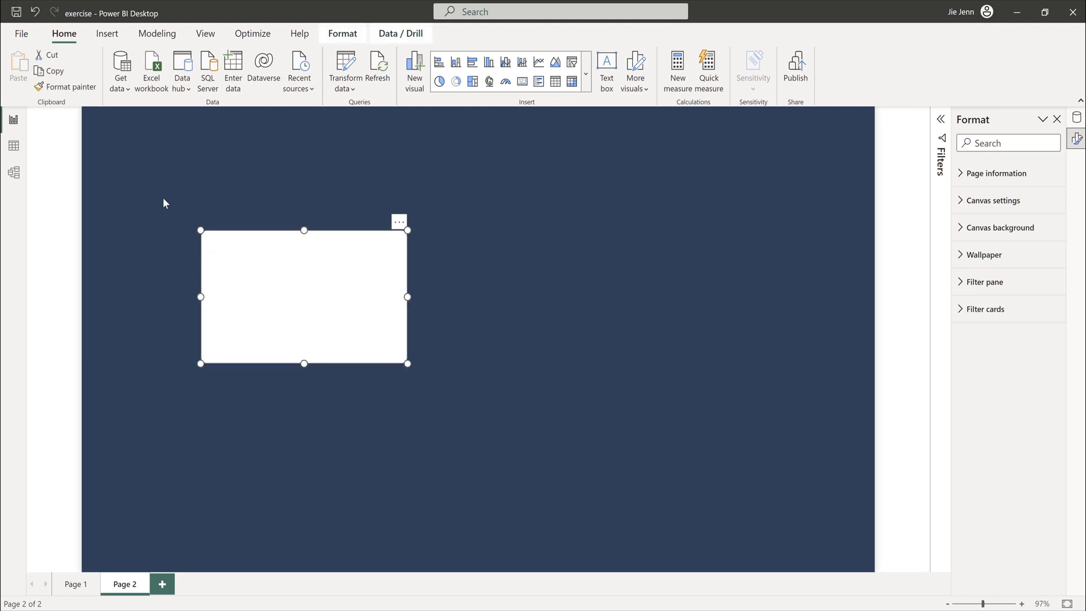
left_click_drag(164, 203, 473, 435)
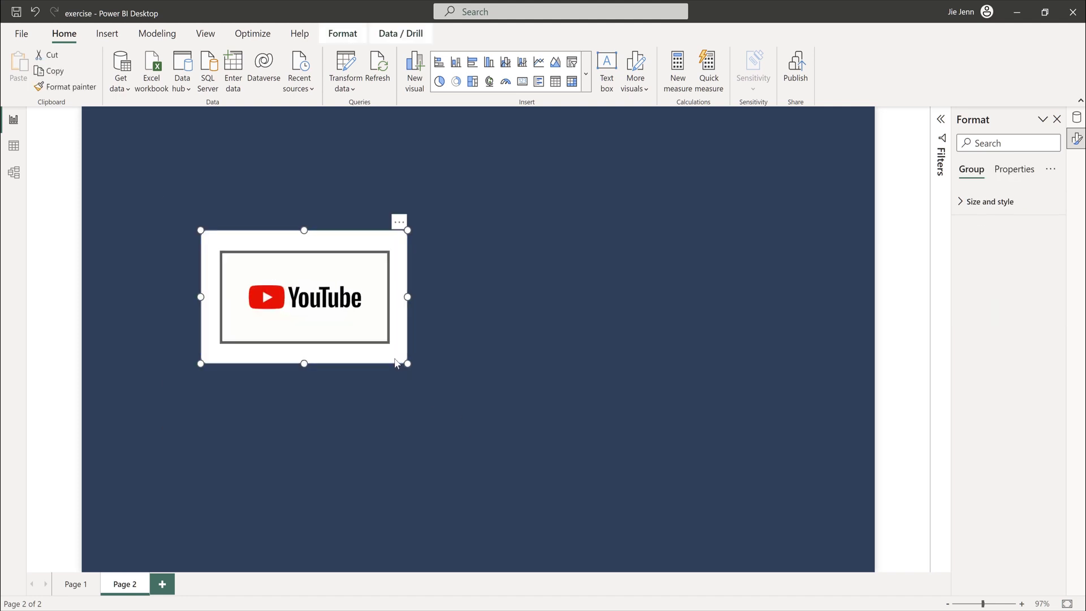
left_click_drag(394, 365, 352, 317)
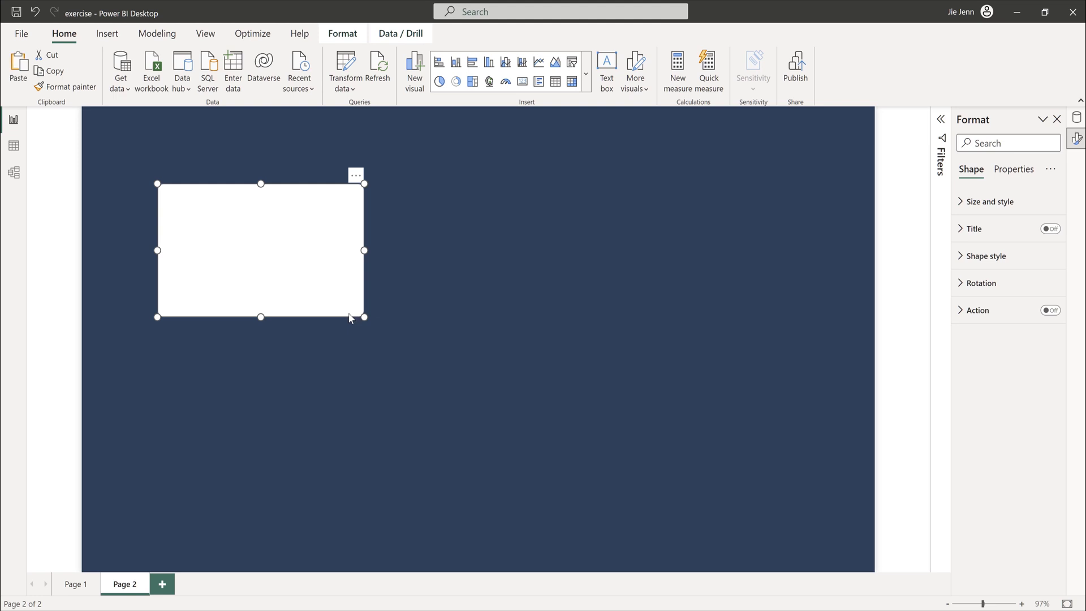
Place a copy of the white backdrop rectangle directly below the grouped YouTube card, aligned with it.
left_click_drag(341, 301, 295, 480)
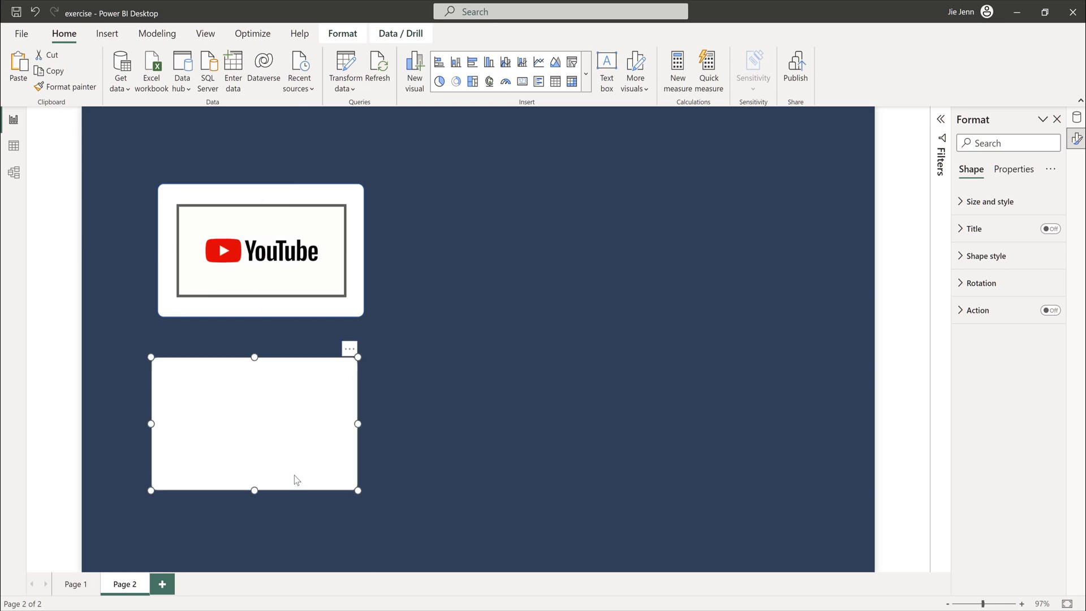
key("Escape")
Switch to File Explorer to look at the mqdefault_6s.webp file, and return to the Power BI report.
key("alt+Tab")
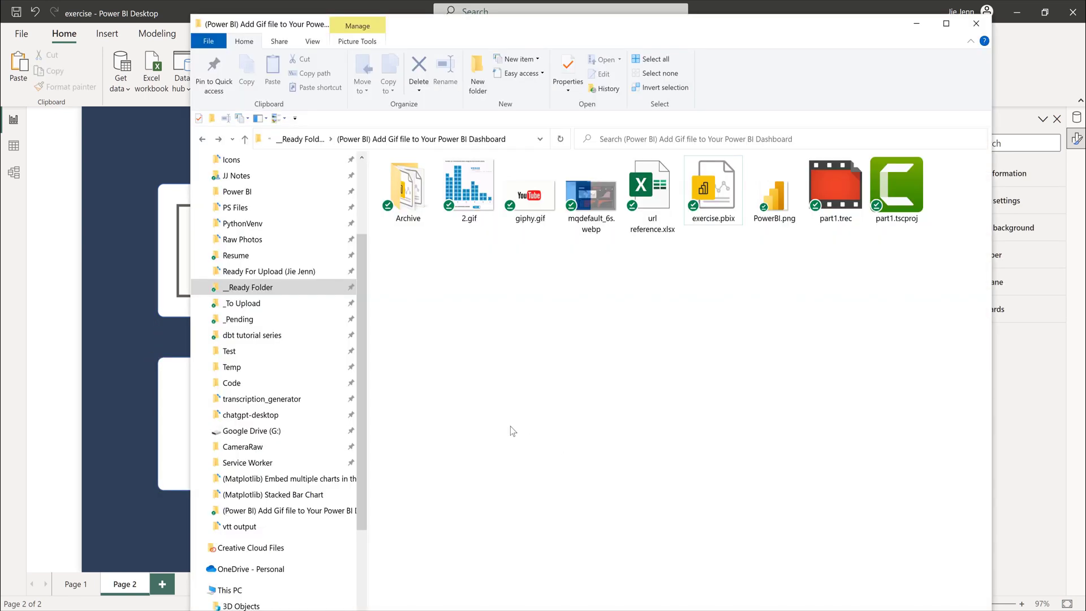
key("m")
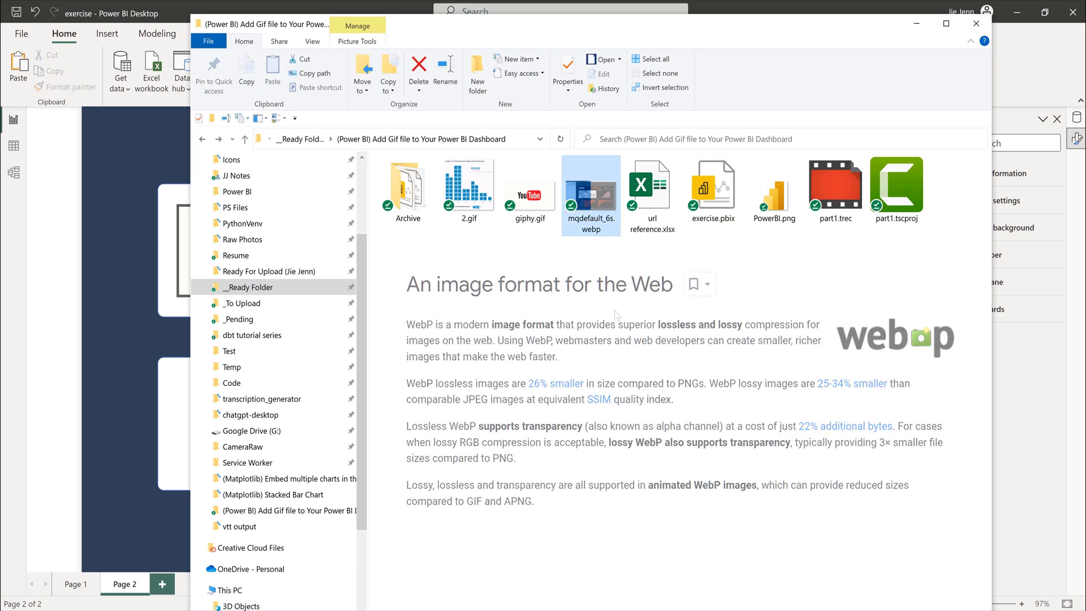
left_click(107, 406)
Duplicate the YouTube GIF button from the group and centre the copy on the lower white backdrop.
left_click(224, 278)
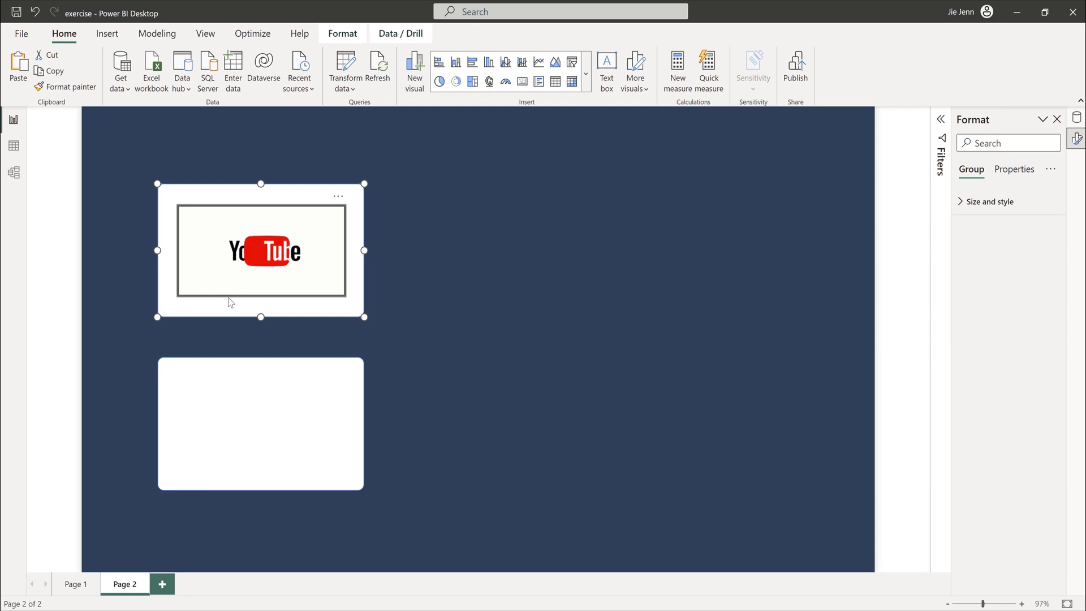
left_click(226, 297)
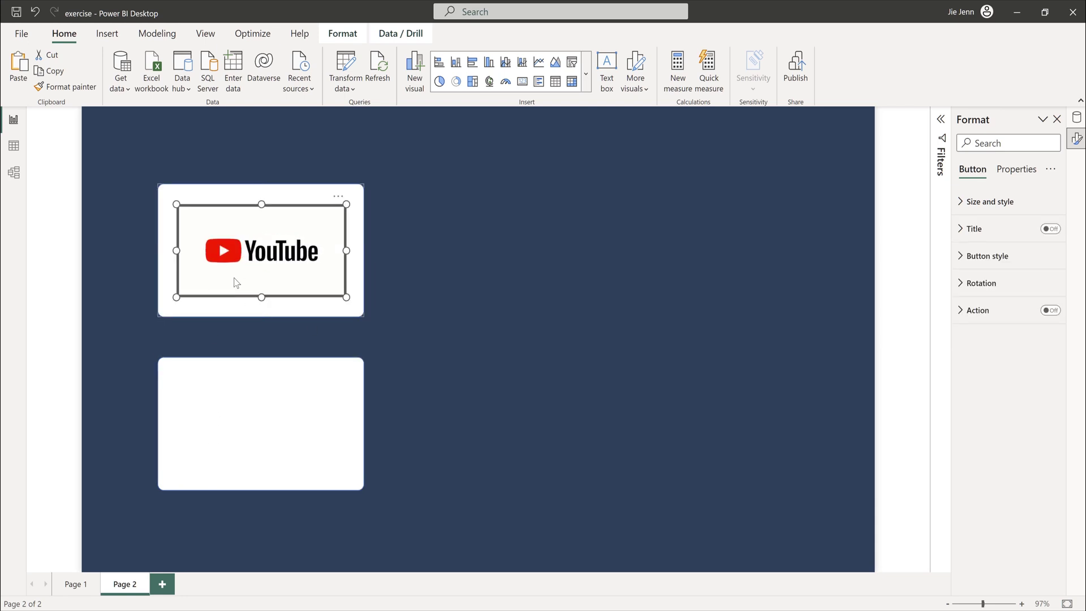
left_click(204, 434)
key("ctrl+v")
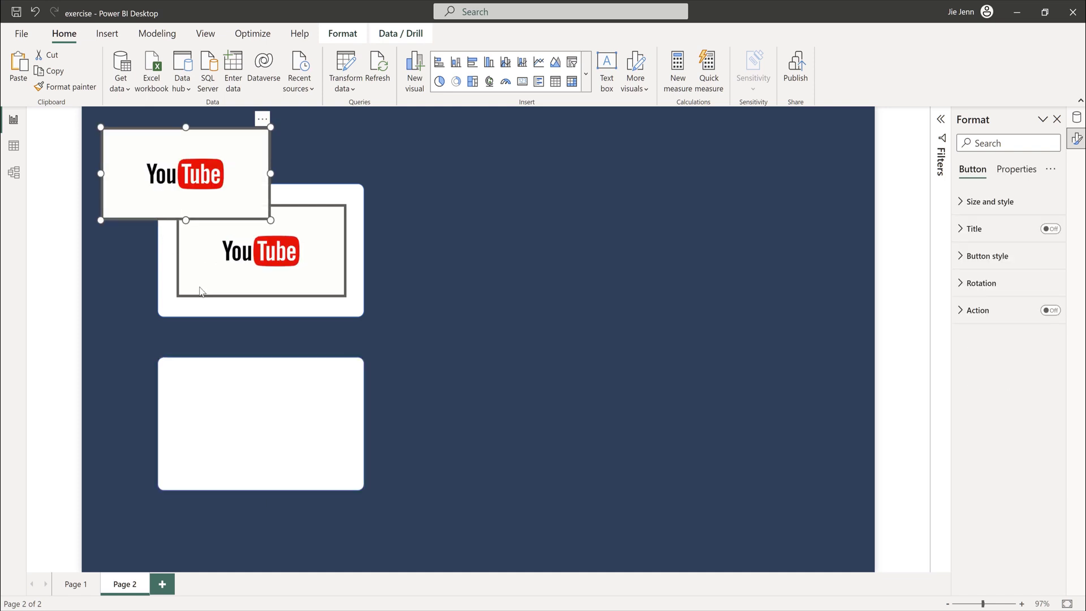
left_click_drag(169, 187, 233, 476)
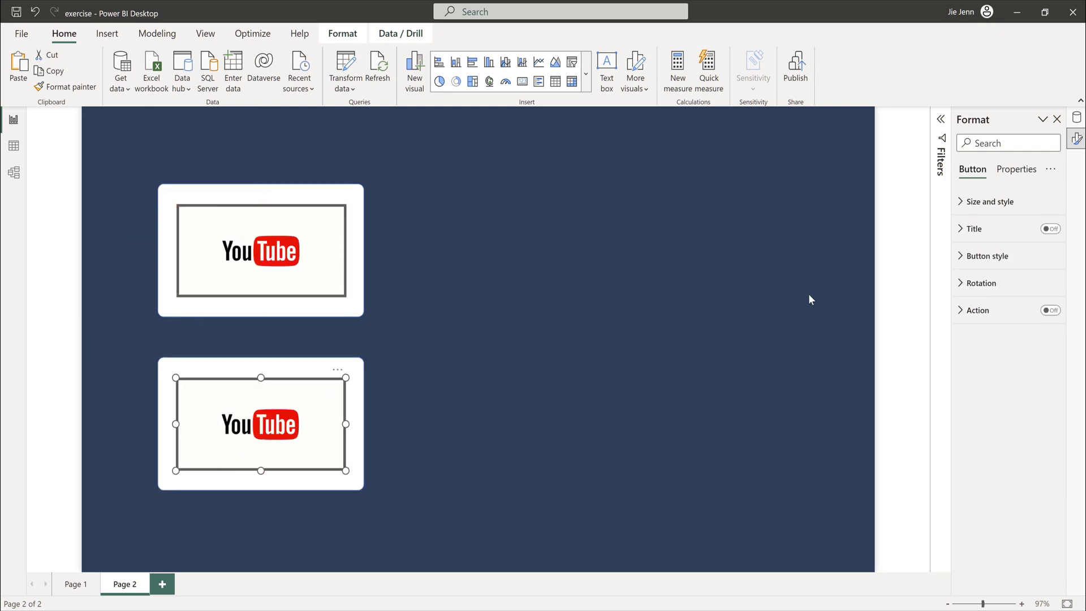
Replace the lower button's fill image giphy.gif with mqdefault_6s.webp.
left_click(984, 257)
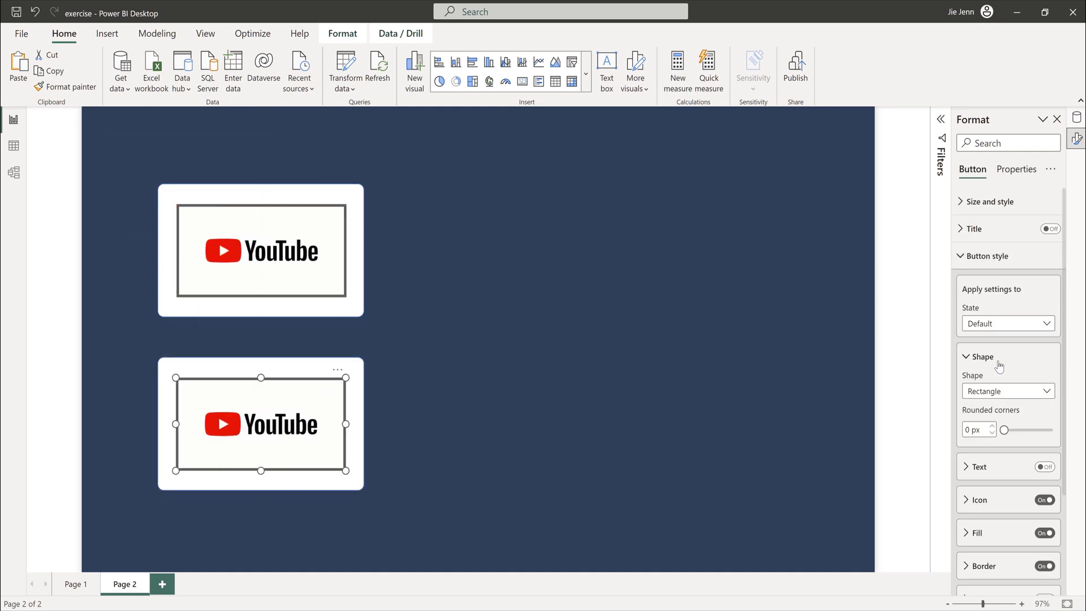
scroll(1001, 370, "down", 2)
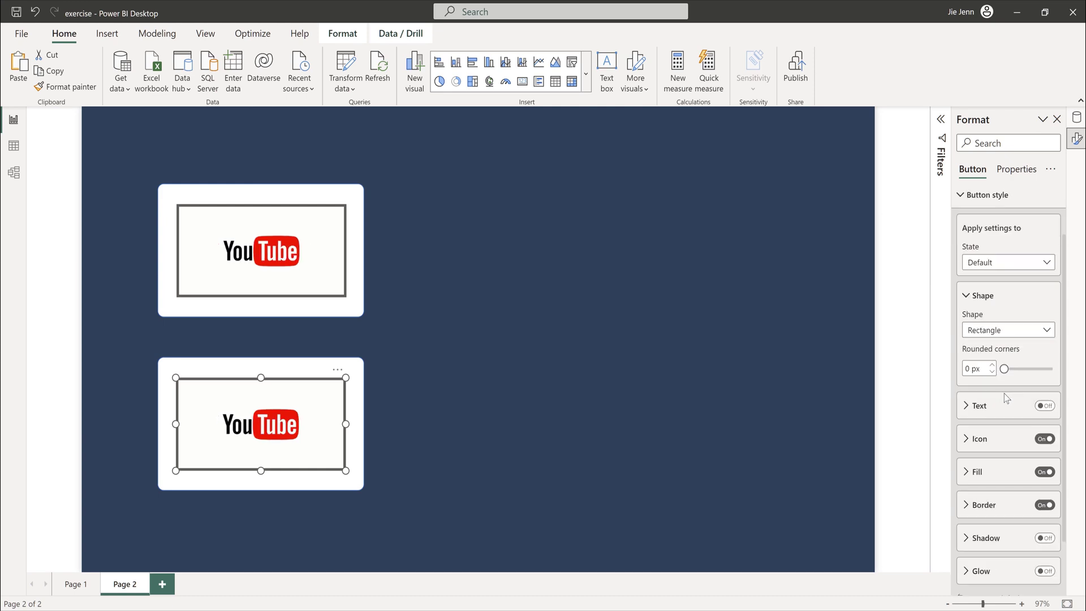
left_click(977, 471)
scroll(1041, 430, "down", 4)
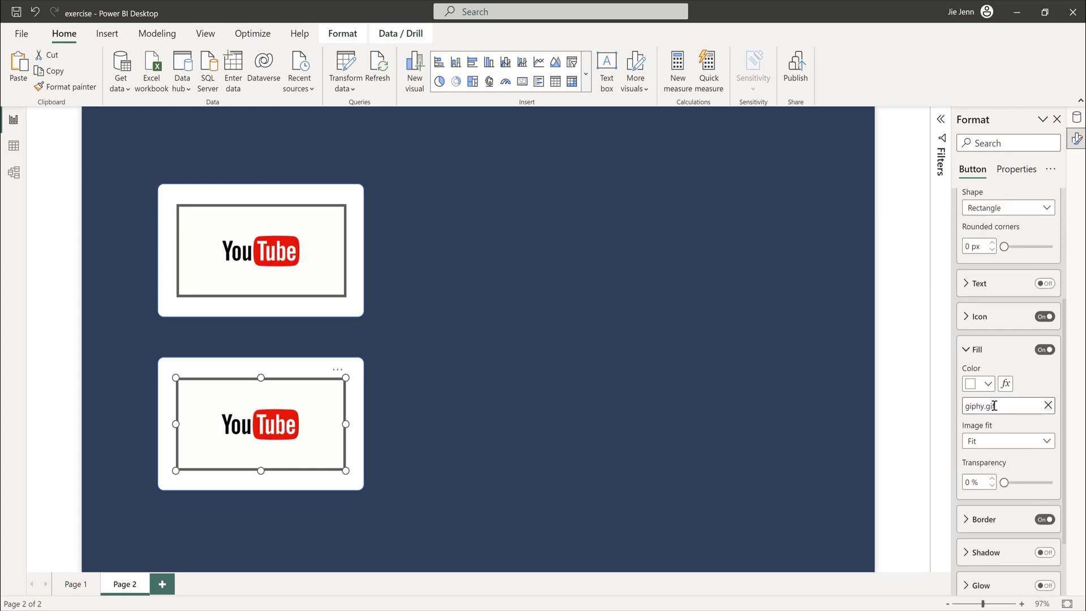
left_click(1048, 405)
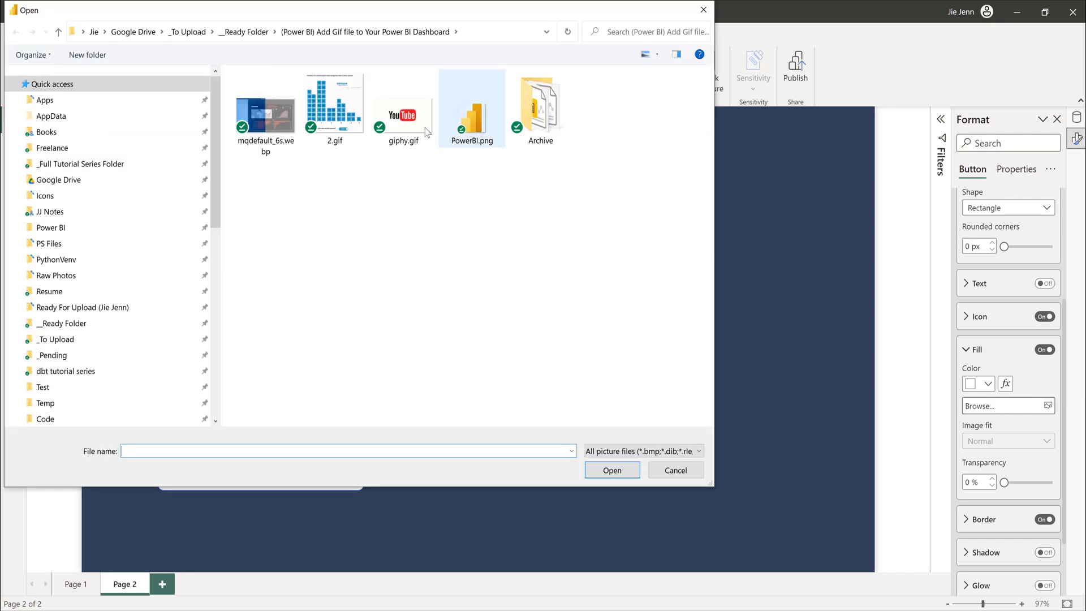
left_click(288, 115)
double_click(288, 115)
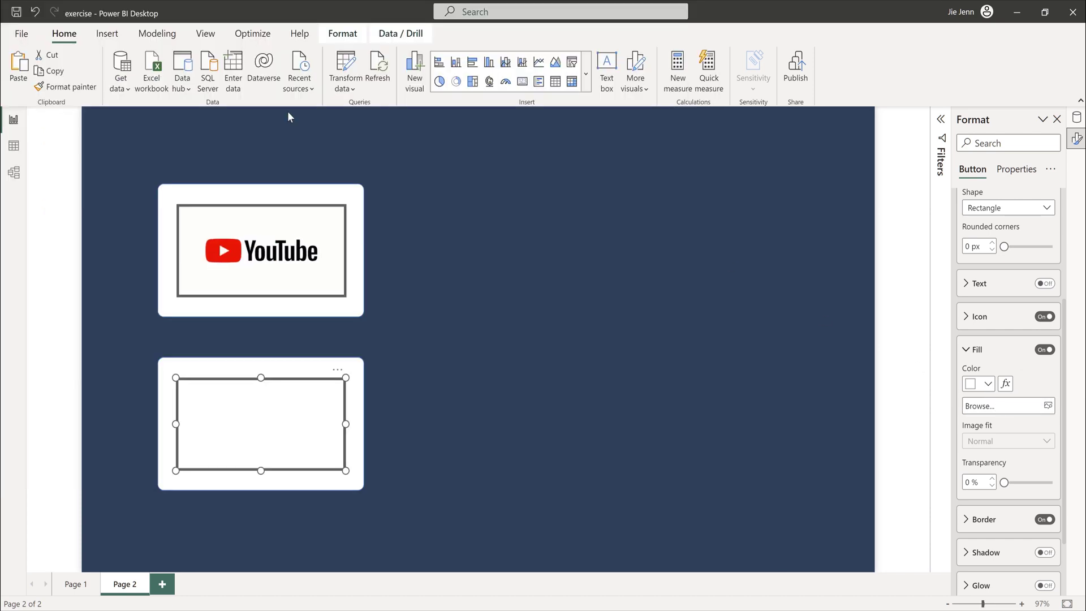
left_click(489, 124)
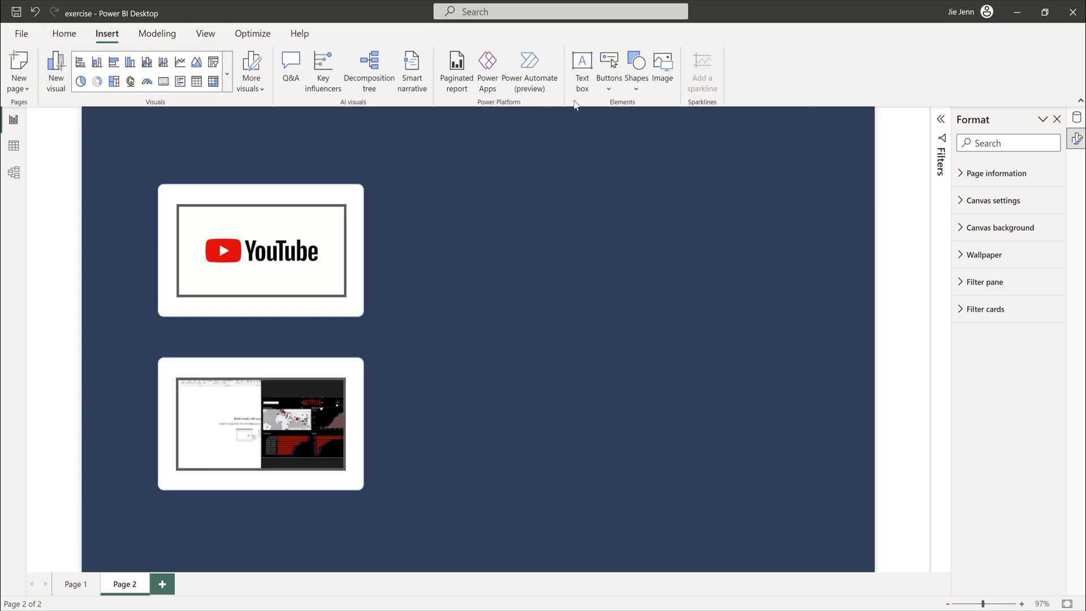
Insert a line shape between the two cards, starting at their left edge, and extend it well past their right edge.
left_click(638, 90)
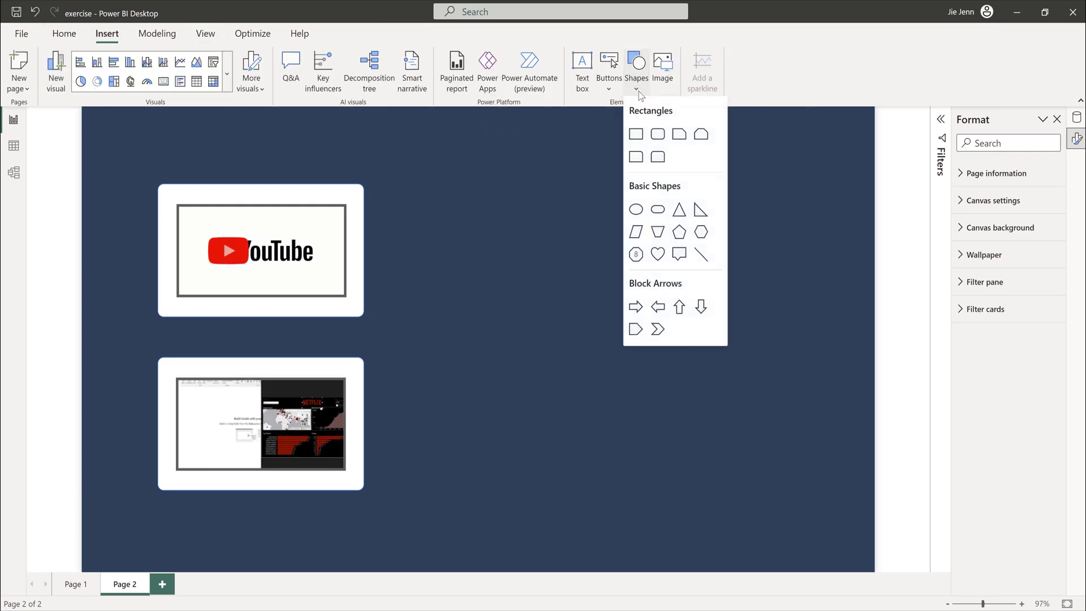
left_click(701, 259)
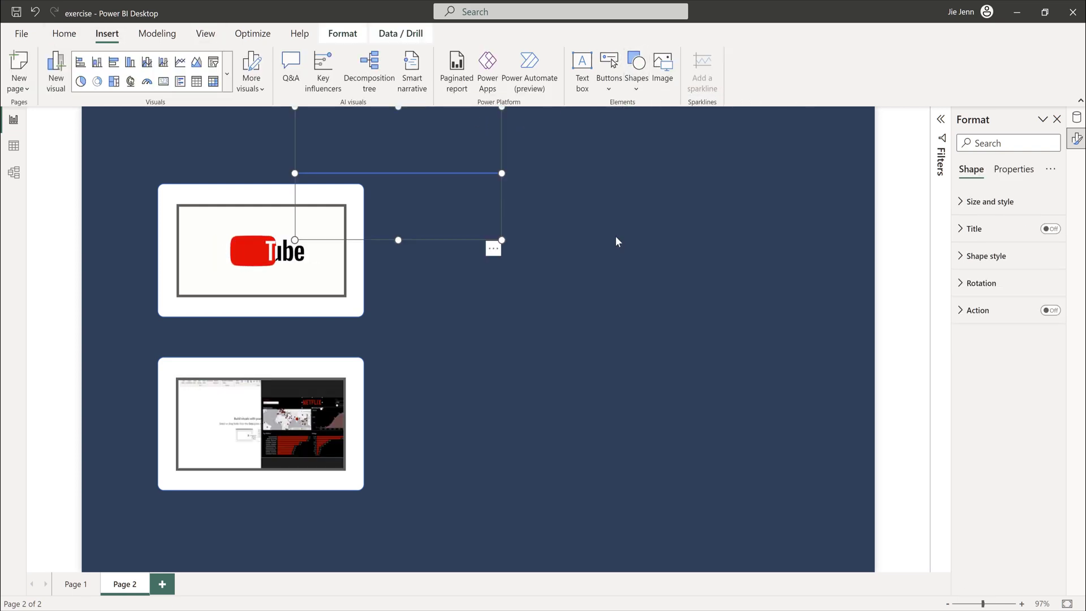
left_click_drag(430, 179, 296, 343)
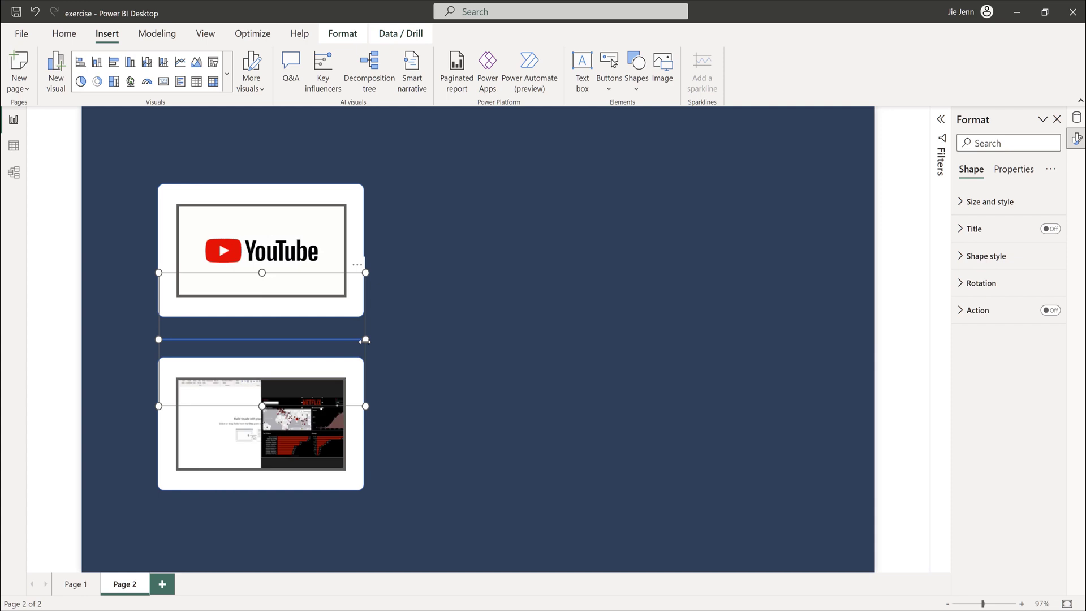
left_click_drag(582, 343, 604, 340)
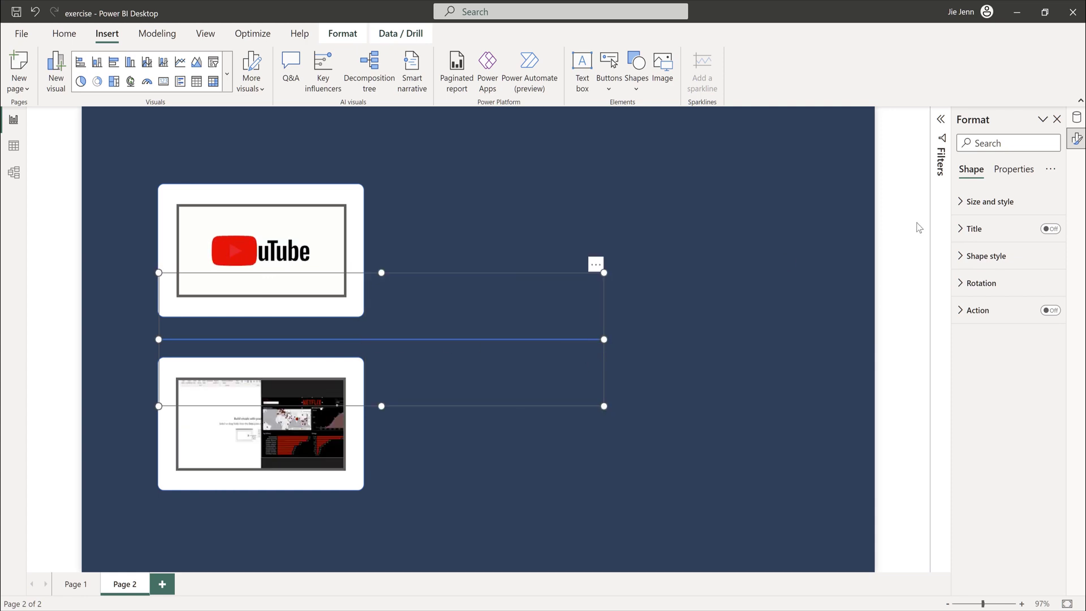
Set the line's border color to white and its width to 2 px.
left_click(998, 259)
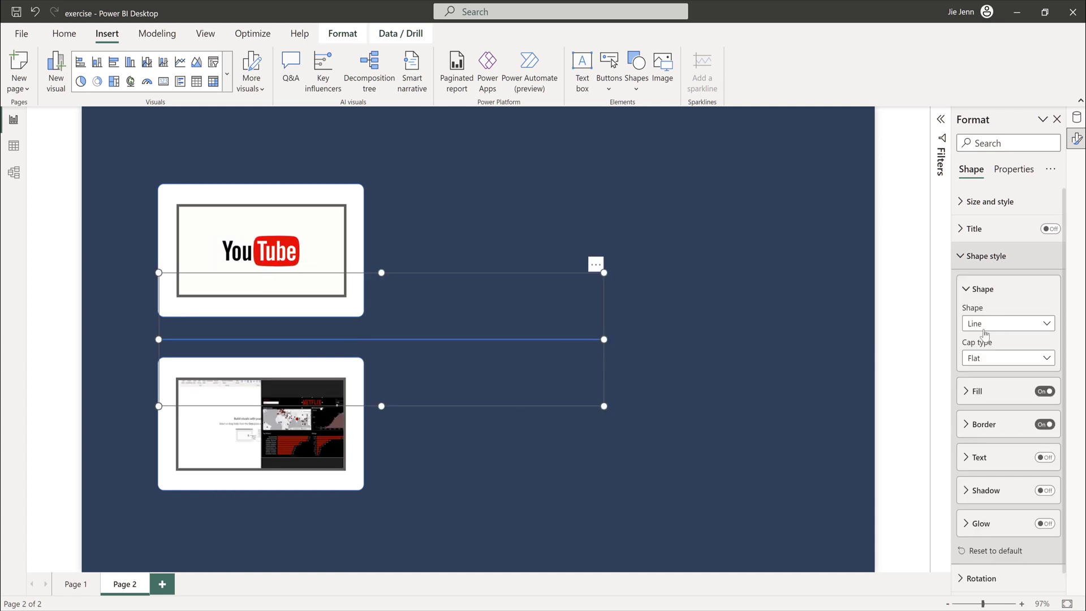
left_click(986, 426)
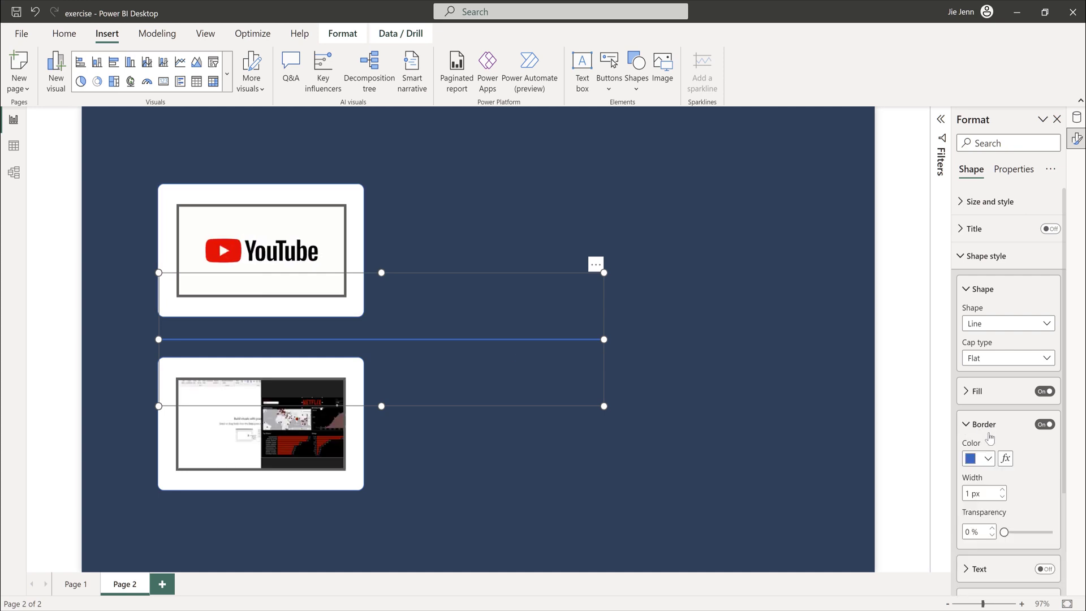
left_click(984, 464)
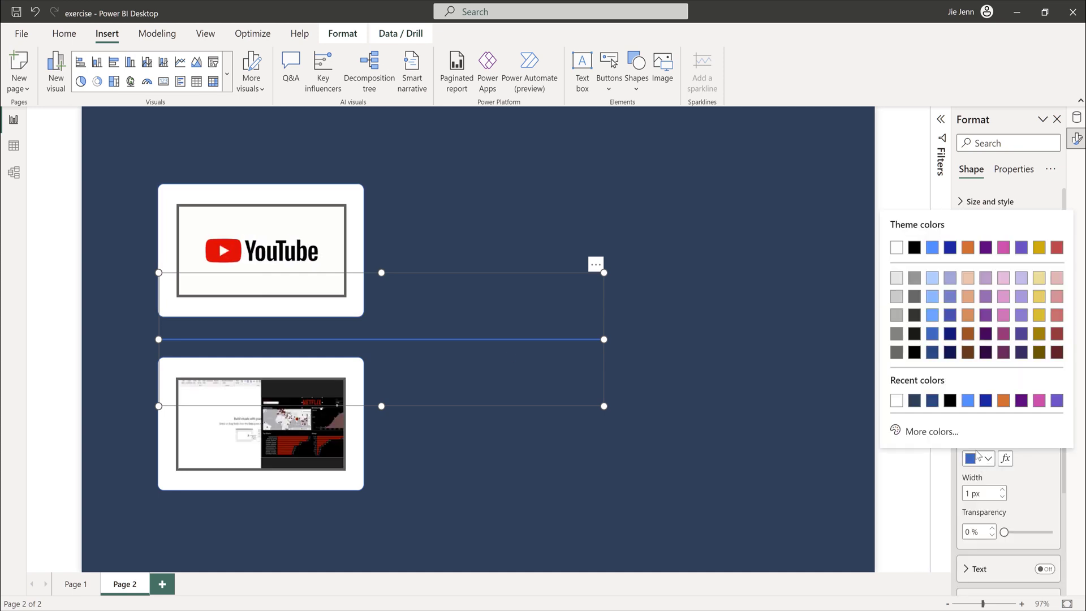
left_click(896, 401)
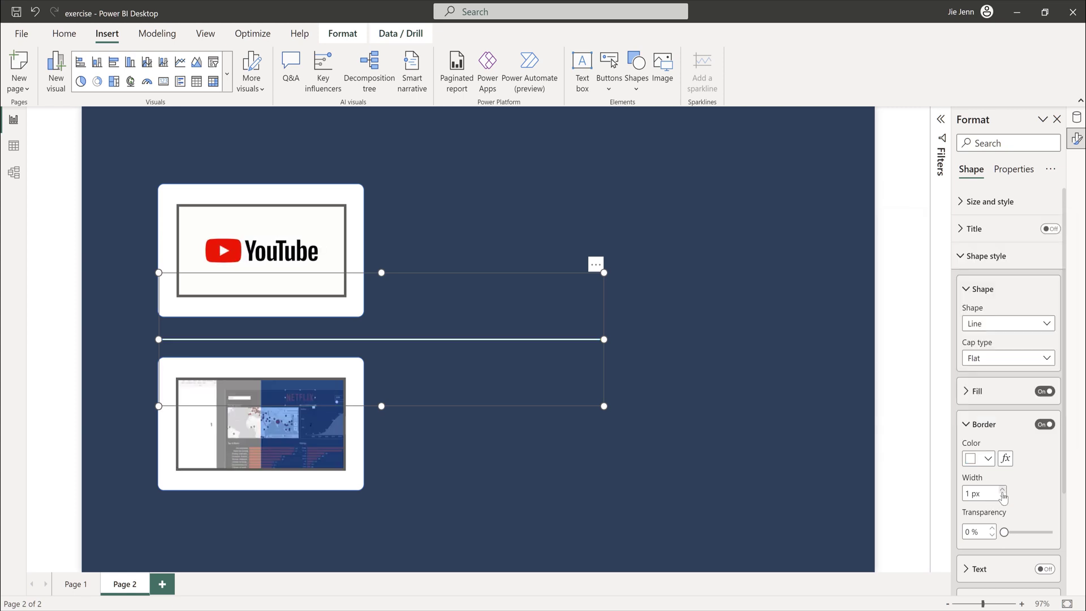
left_click(1003, 490)
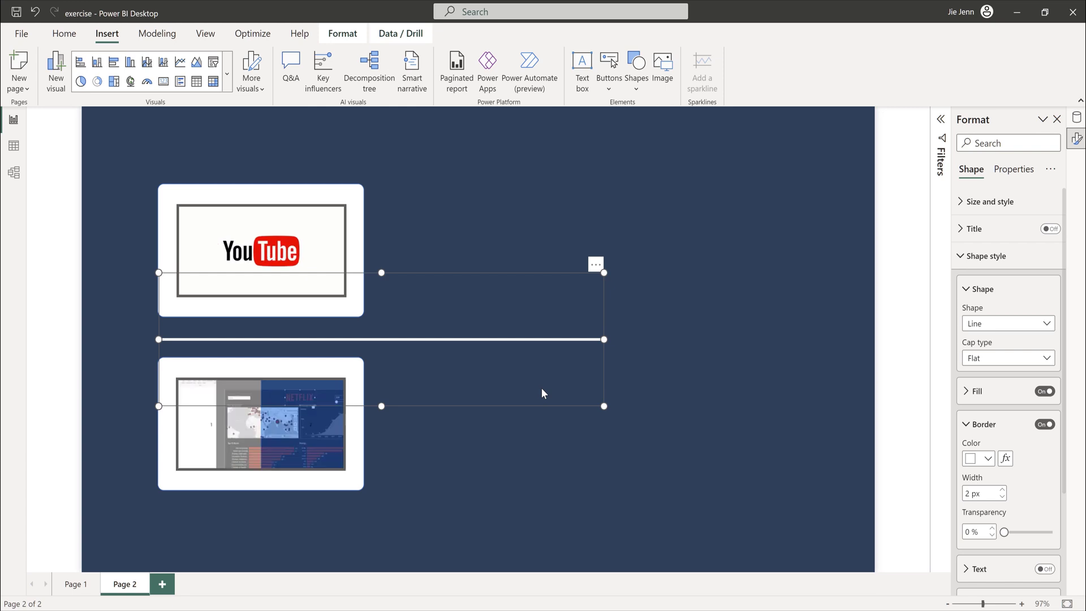
Duplicate the white horizontal line, offset the copy down and to the right, and set its overall rotation to 90°.
key("ctrl+c")
key("ctrl+v")
left_click_drag(513, 369, 620, 414)
left_click(985, 289)
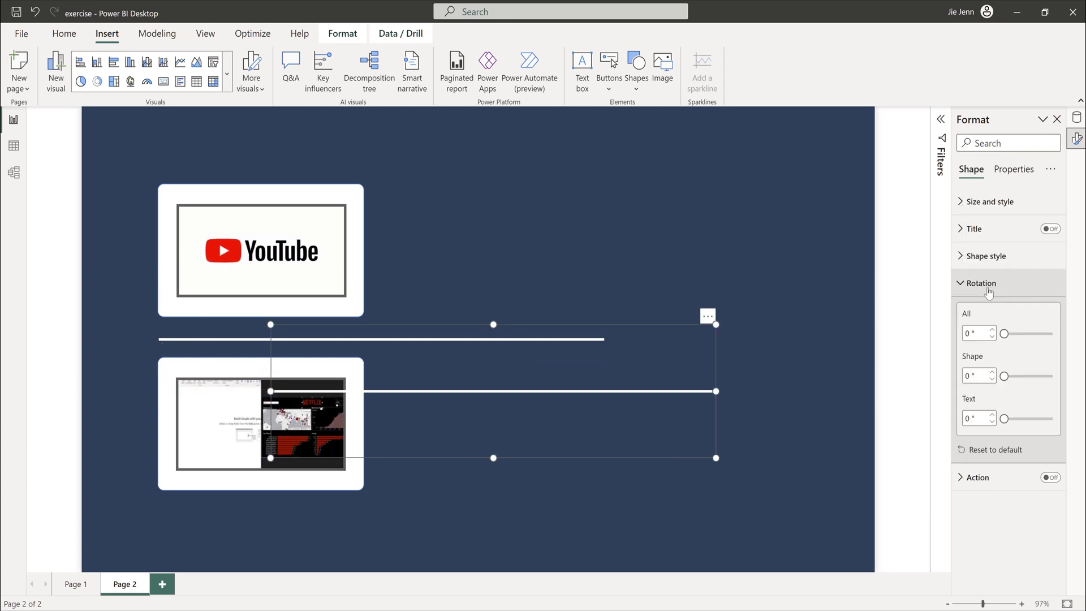
double_click(974, 334)
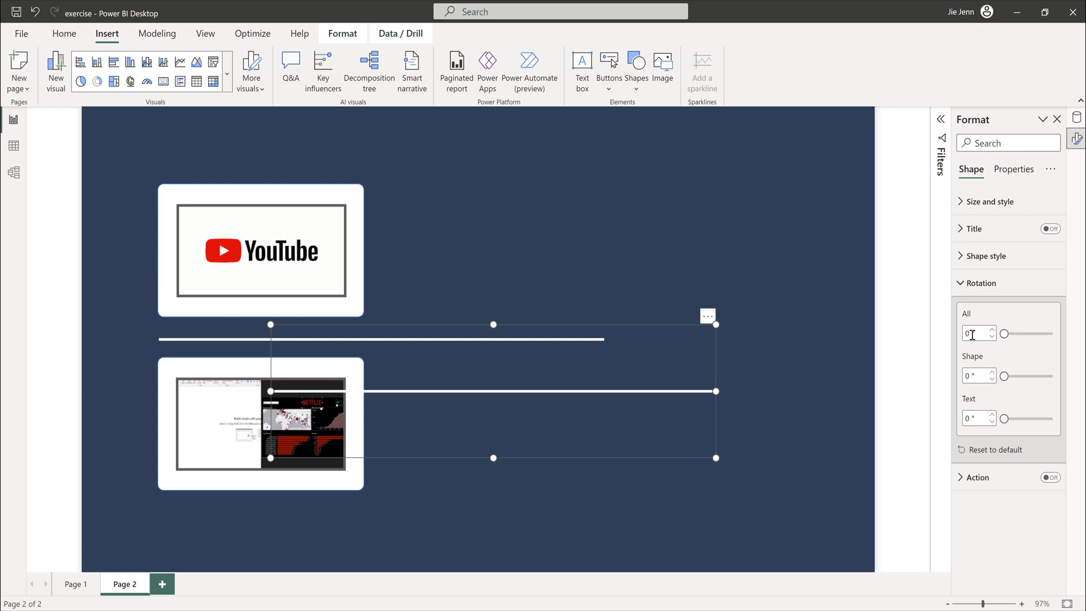
type("90")
key("Return")
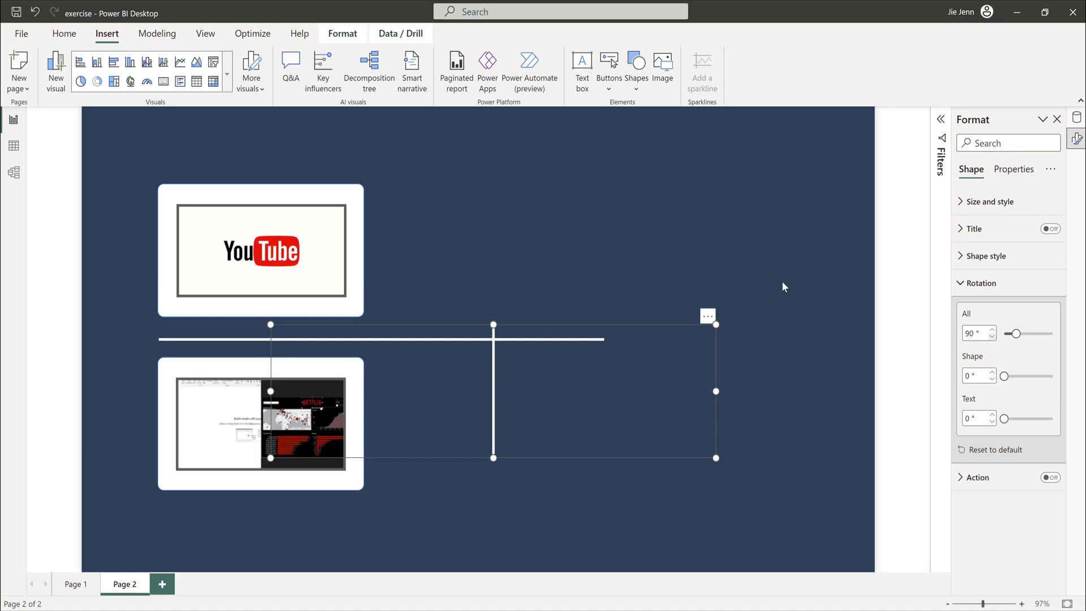
Narrow the vertical line's frame and place it just right of the cards, spanning from the upper card's top to the lower card's bottom.
left_click_drag(715, 391, 290, 379)
left_click_drag(283, 319, 389, 195)
left_click_drag(391, 239, 391, 232)
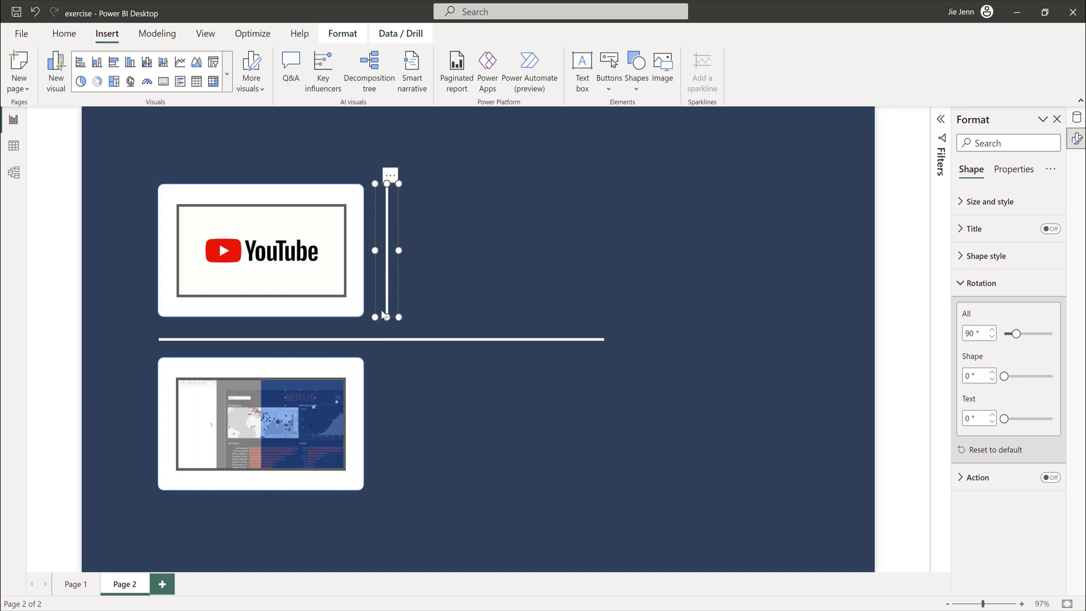
left_click_drag(391, 388, 392, 489)
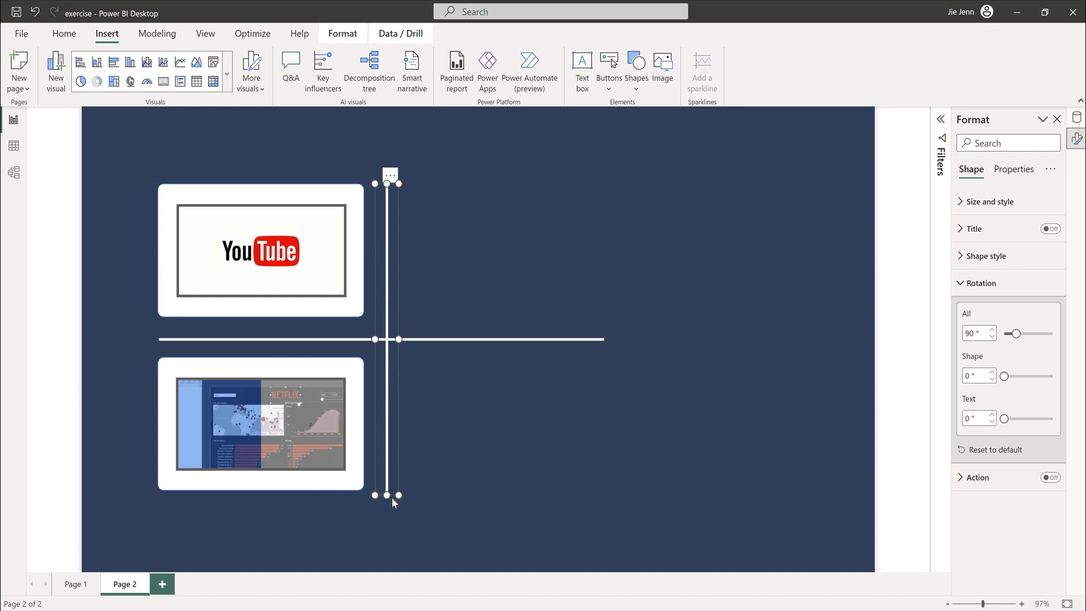
Shrink the horizontal line's frame to a thin strip and extend its right end slightly.
left_click(532, 340)
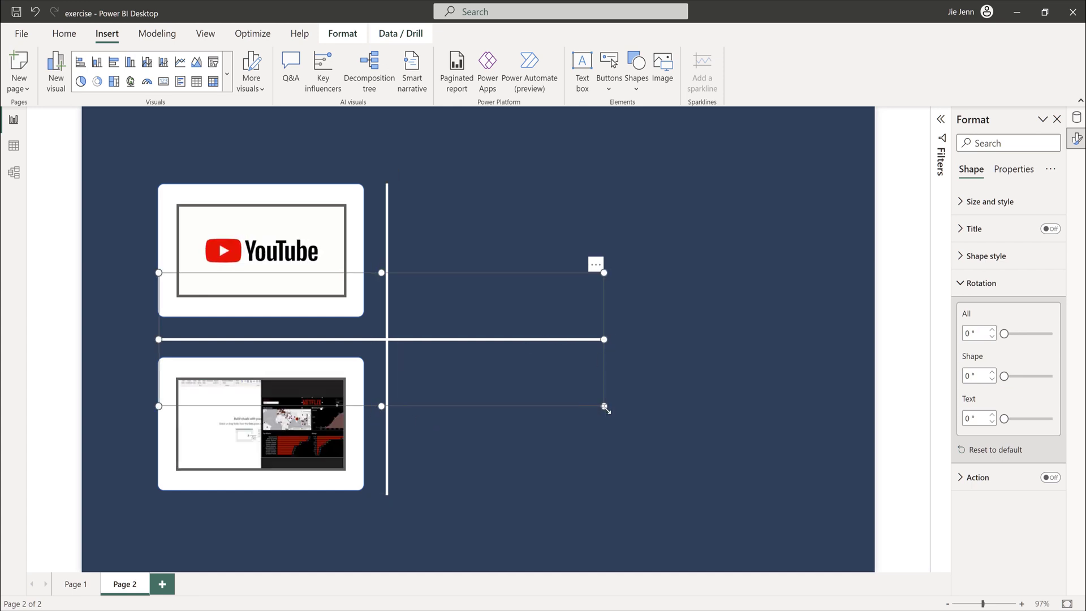
left_click_drag(604, 407, 620, 297)
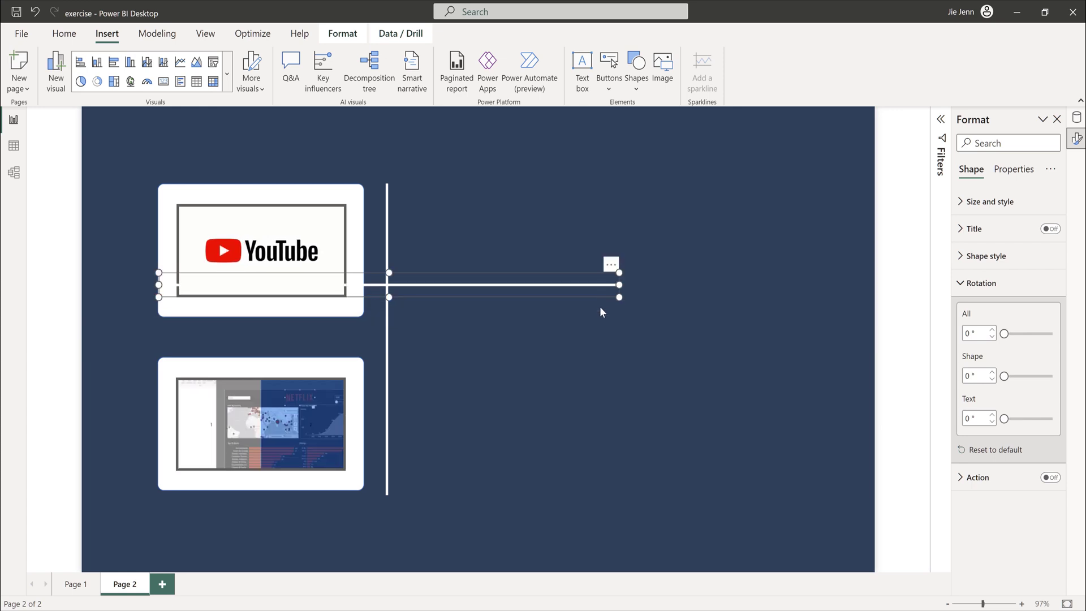